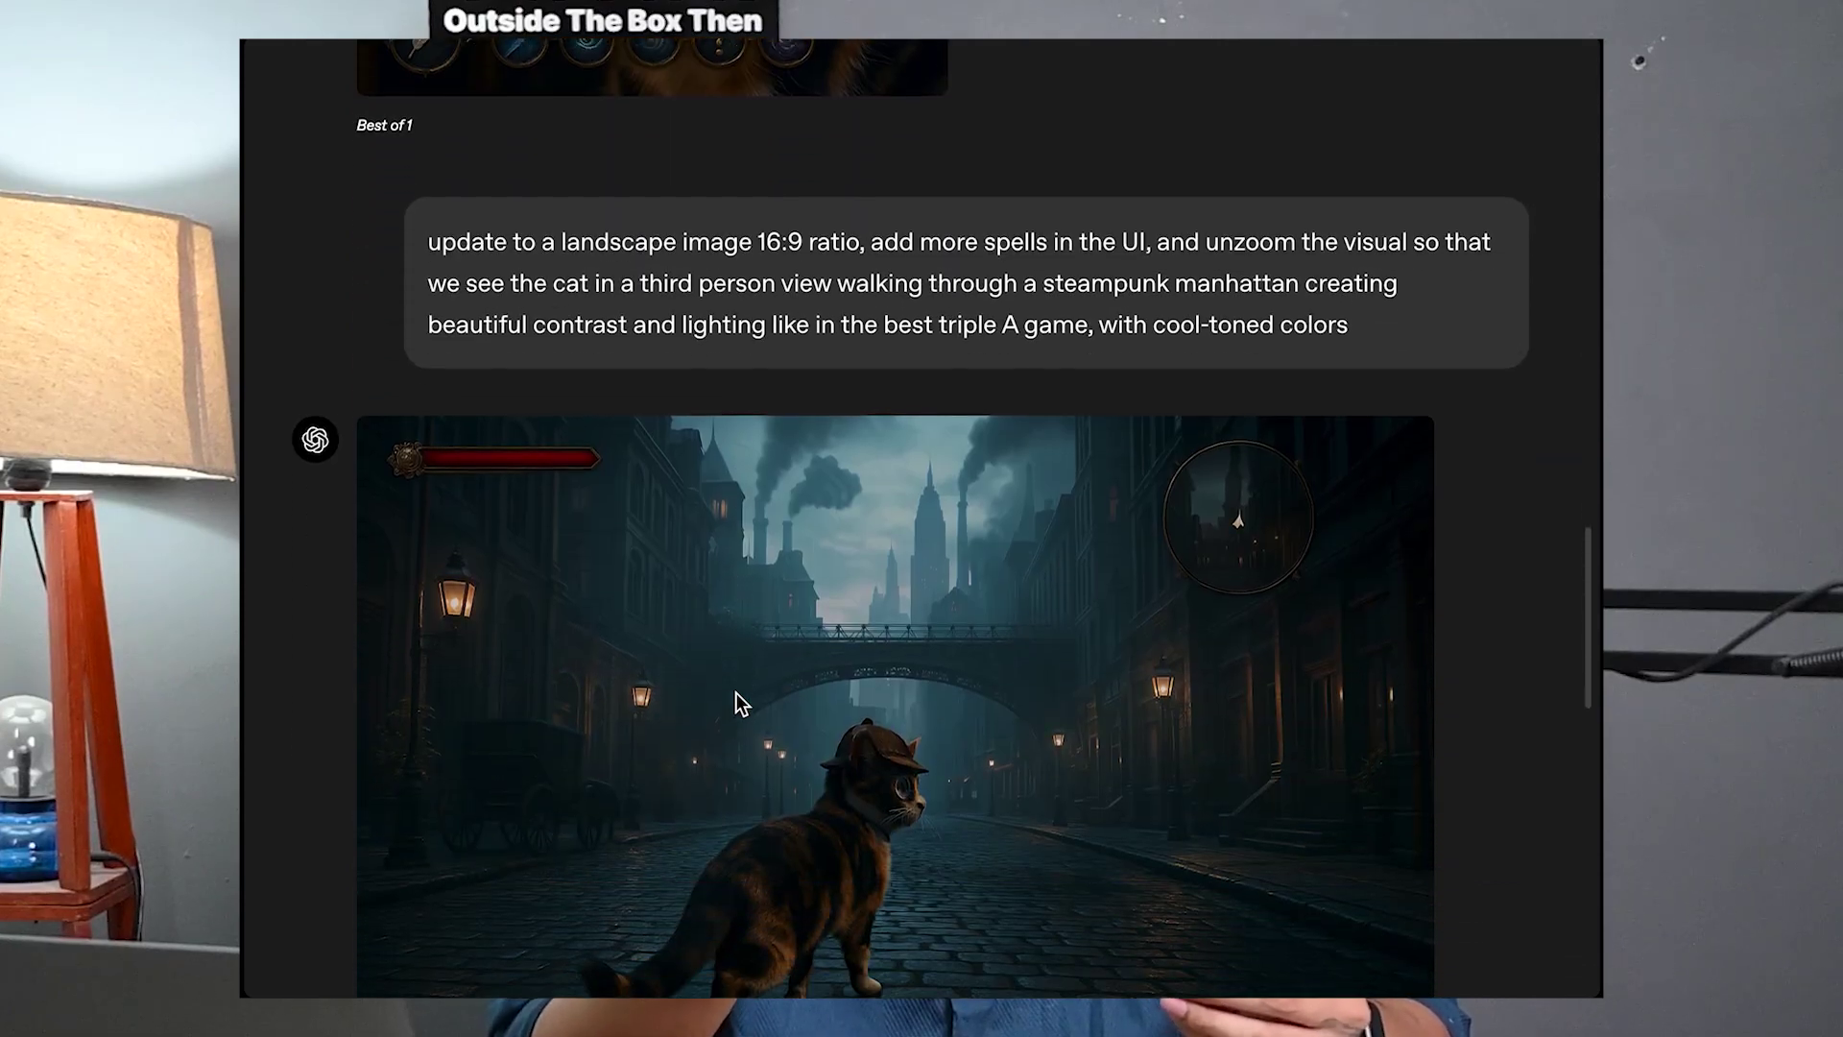
pyautogui.scroll(-1, 735, 693)
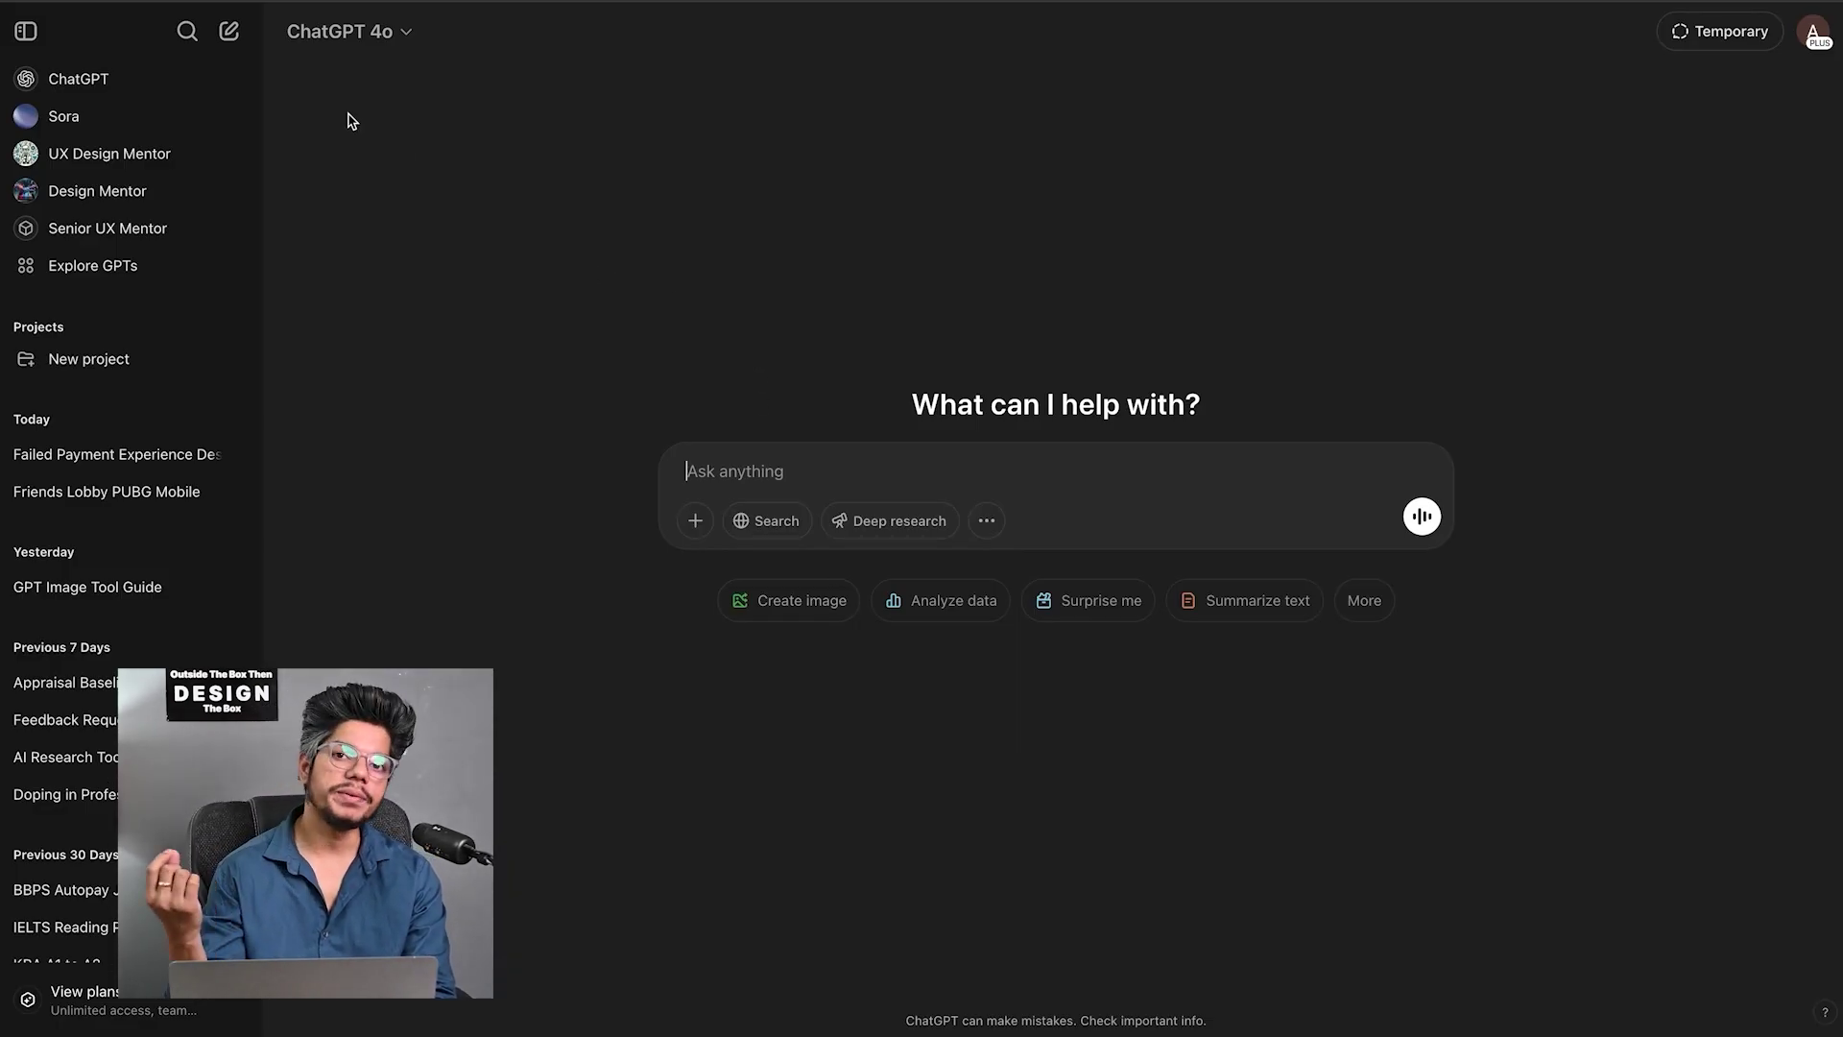
# Collapse the chat sidebar and attach the photo "IMG_4598 2.jpg" from "untitled folder 2" in Documents to a new message
pyautogui.click(25, 39)
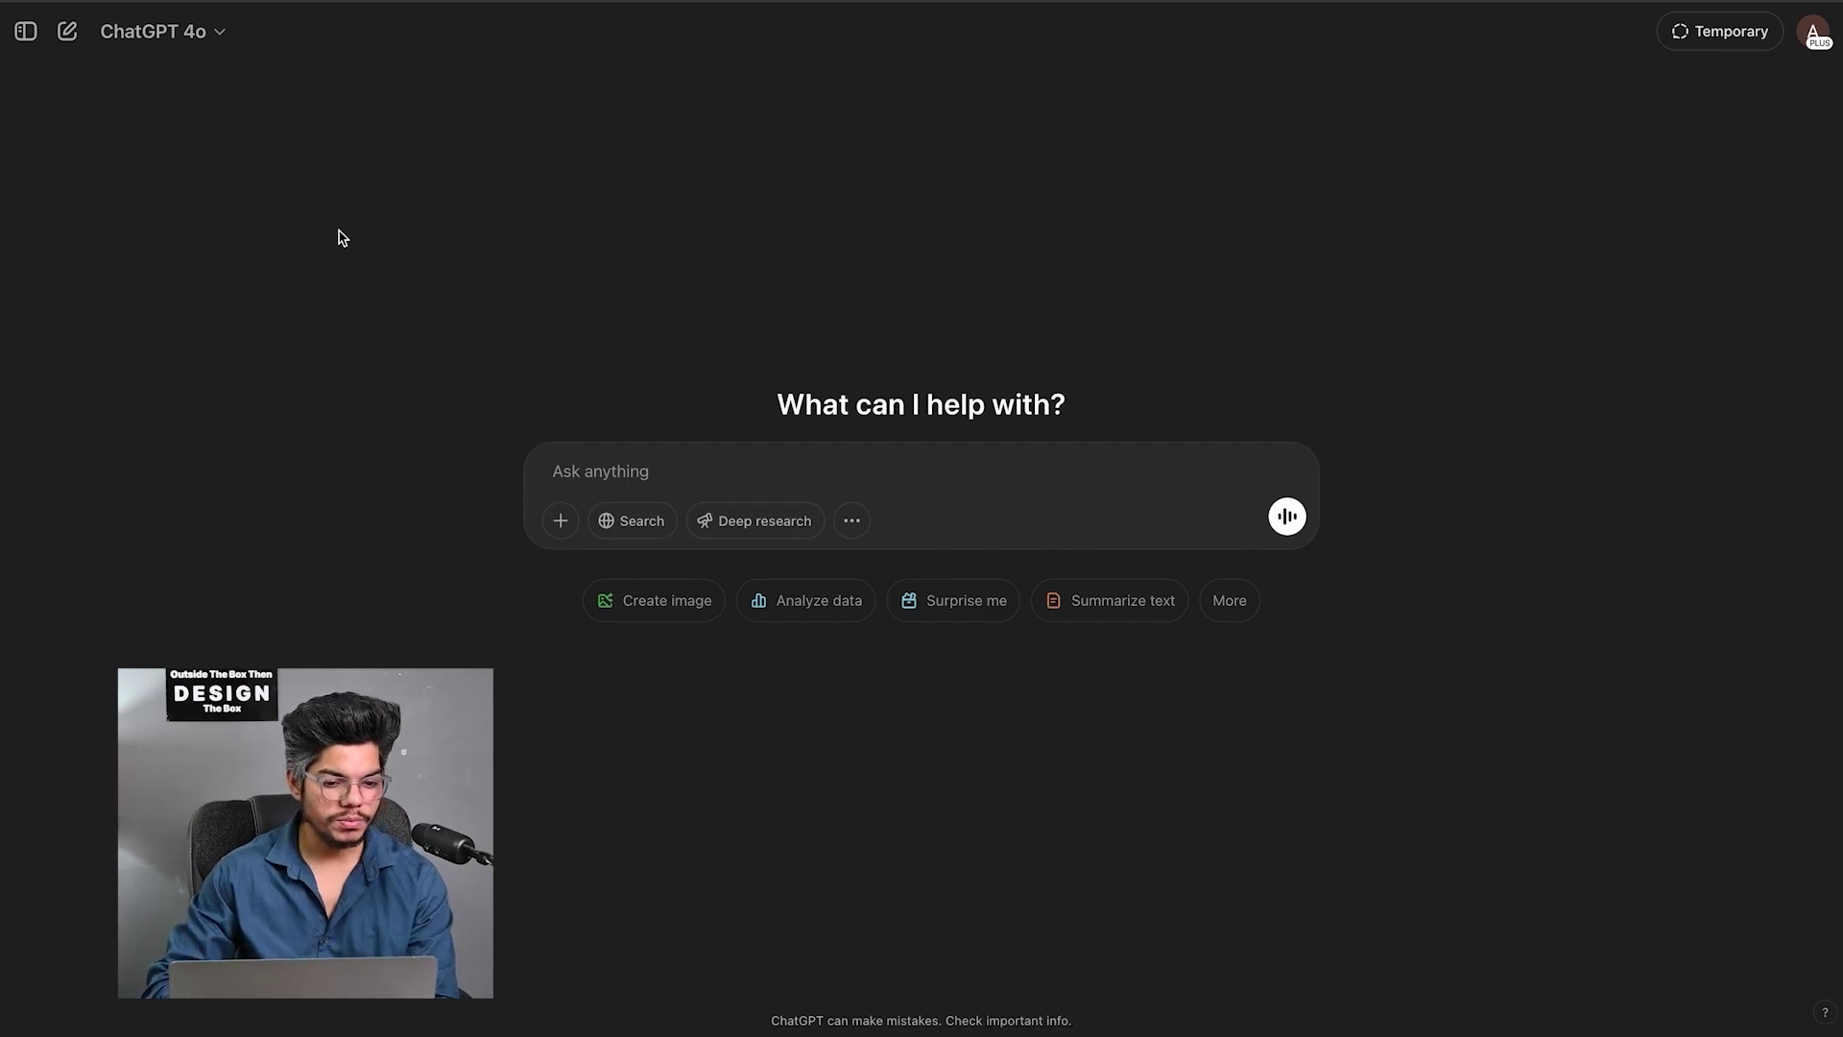
pyautogui.click(562, 522)
pyautogui.click(701, 475)
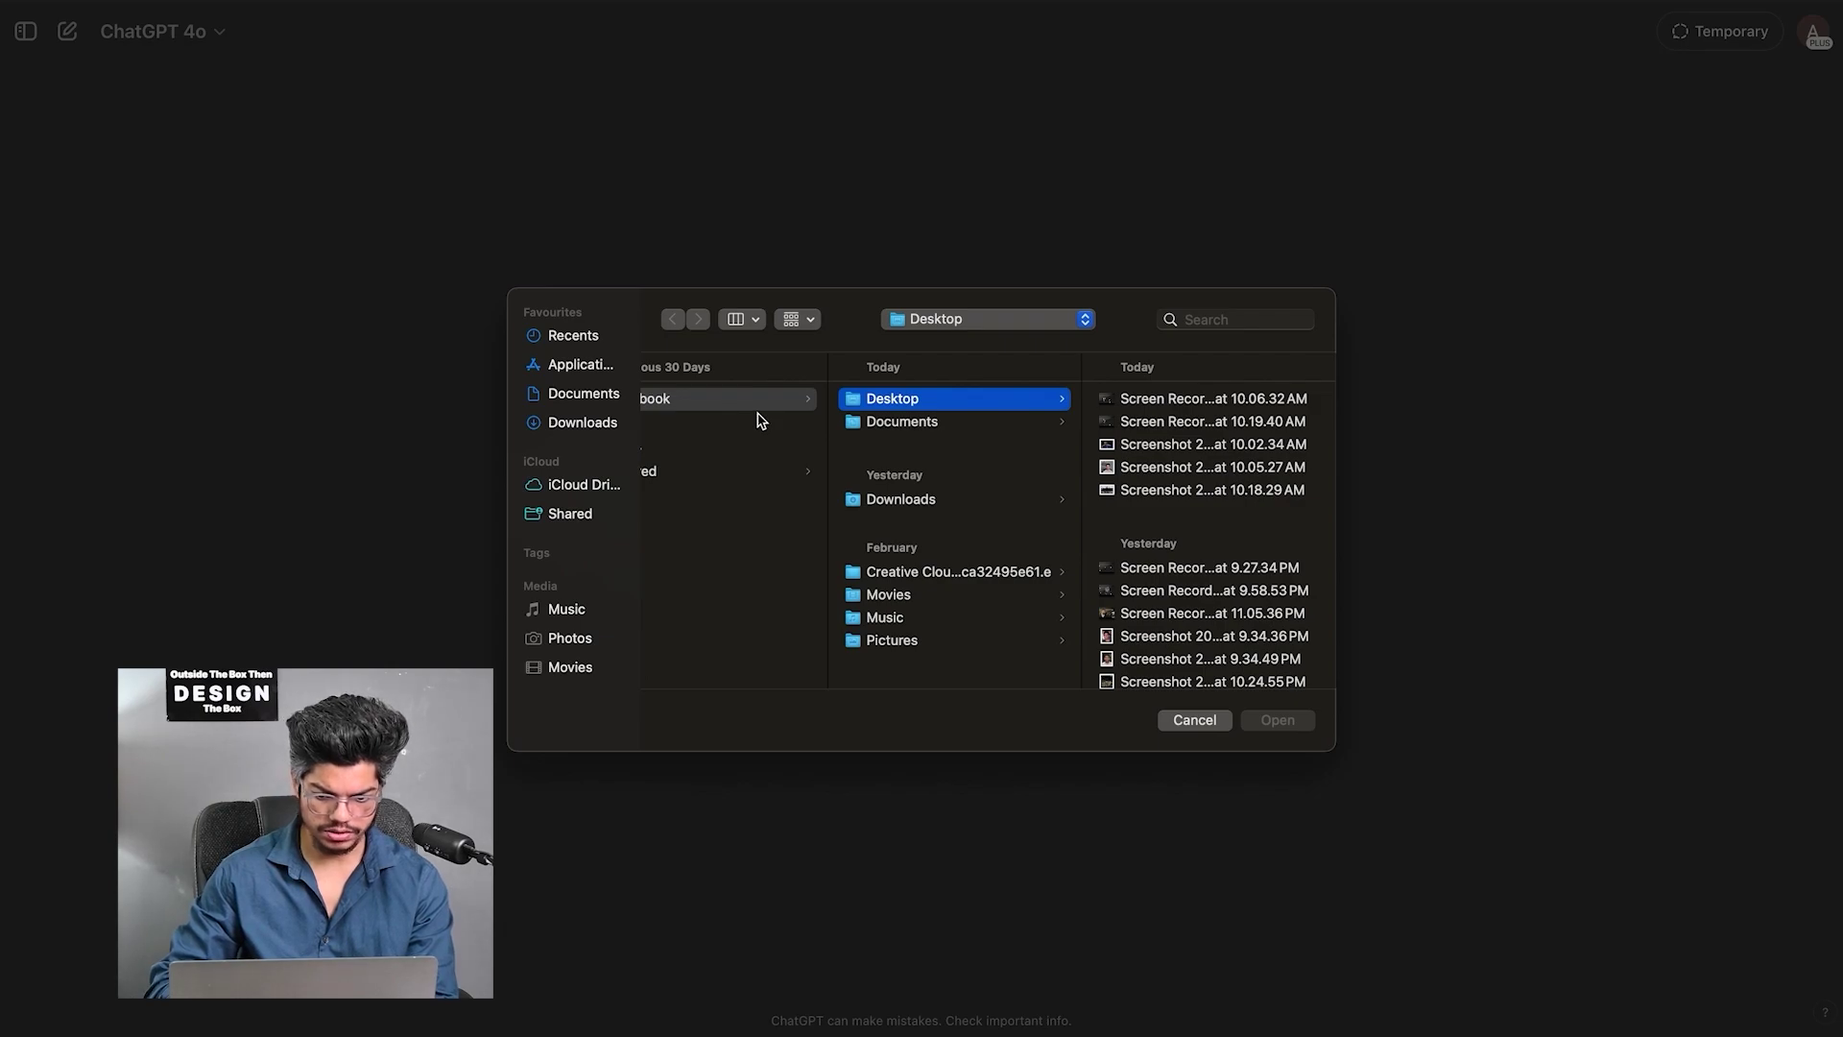
pyautogui.click(577, 396)
pyautogui.click(748, 407)
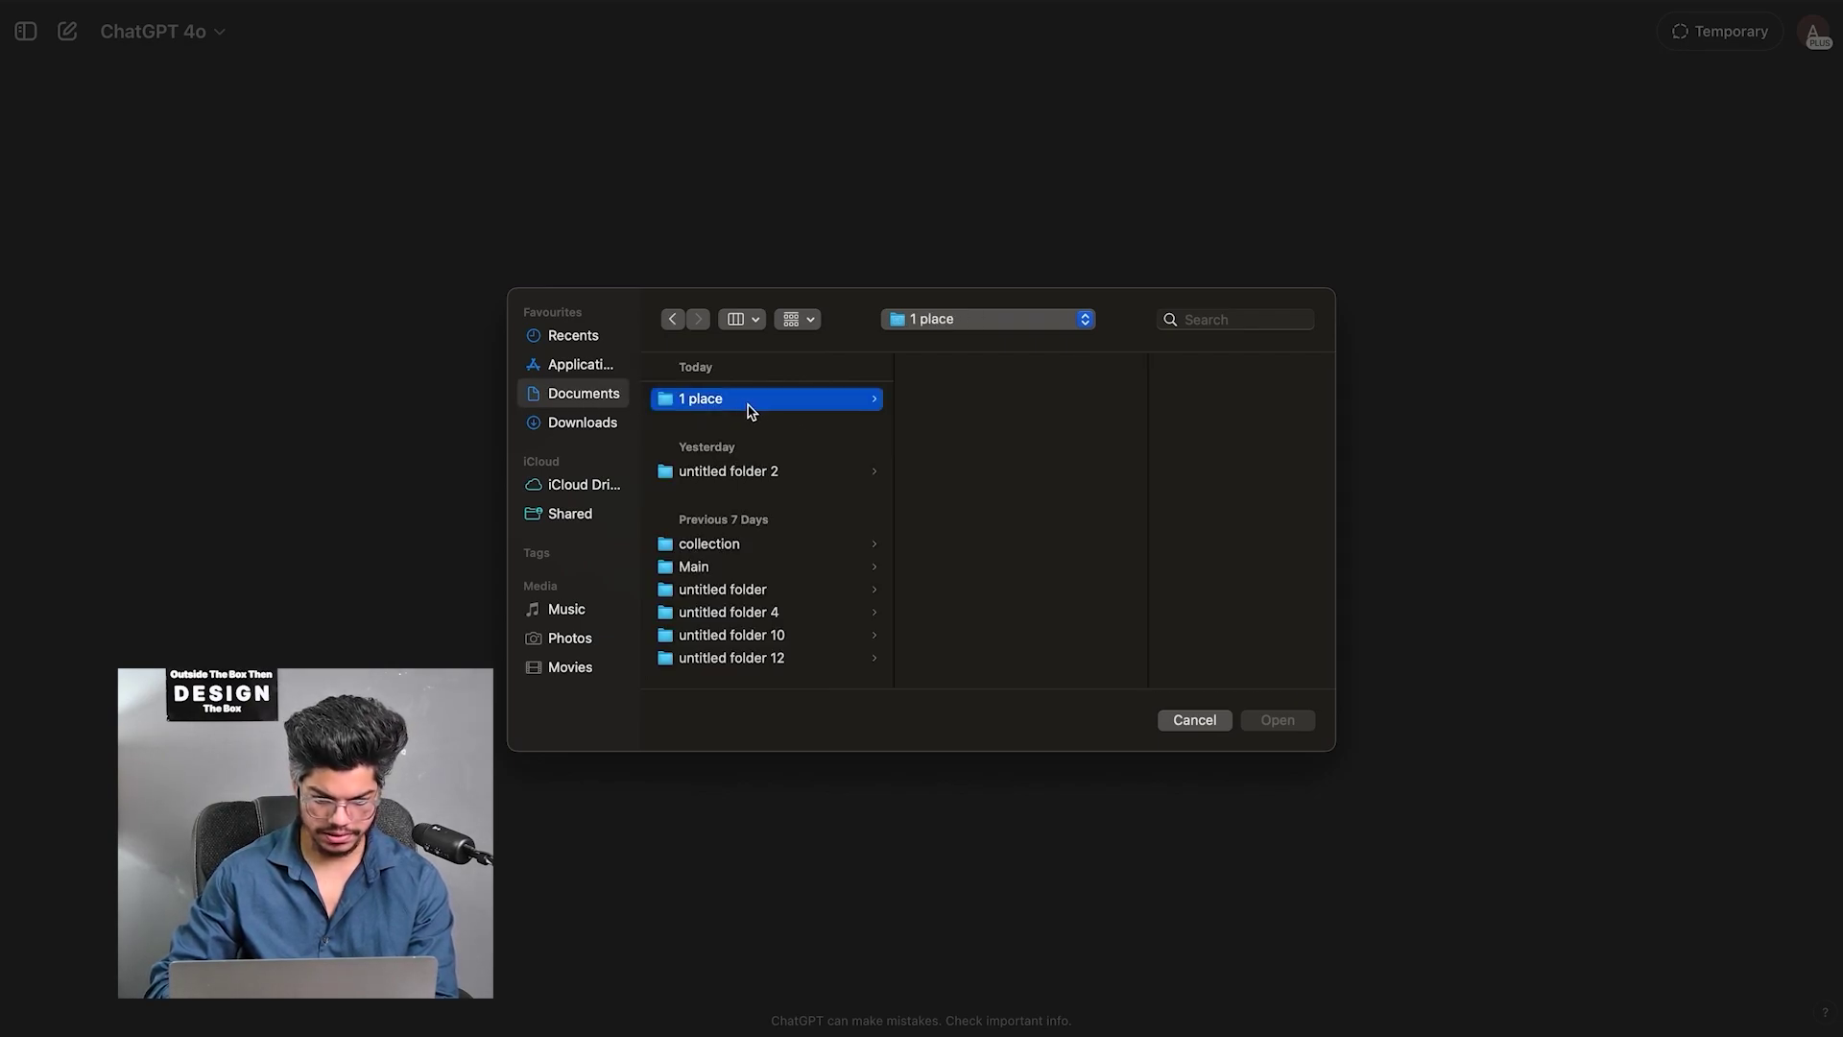
pyautogui.click(764, 471)
pyautogui.click(994, 458)
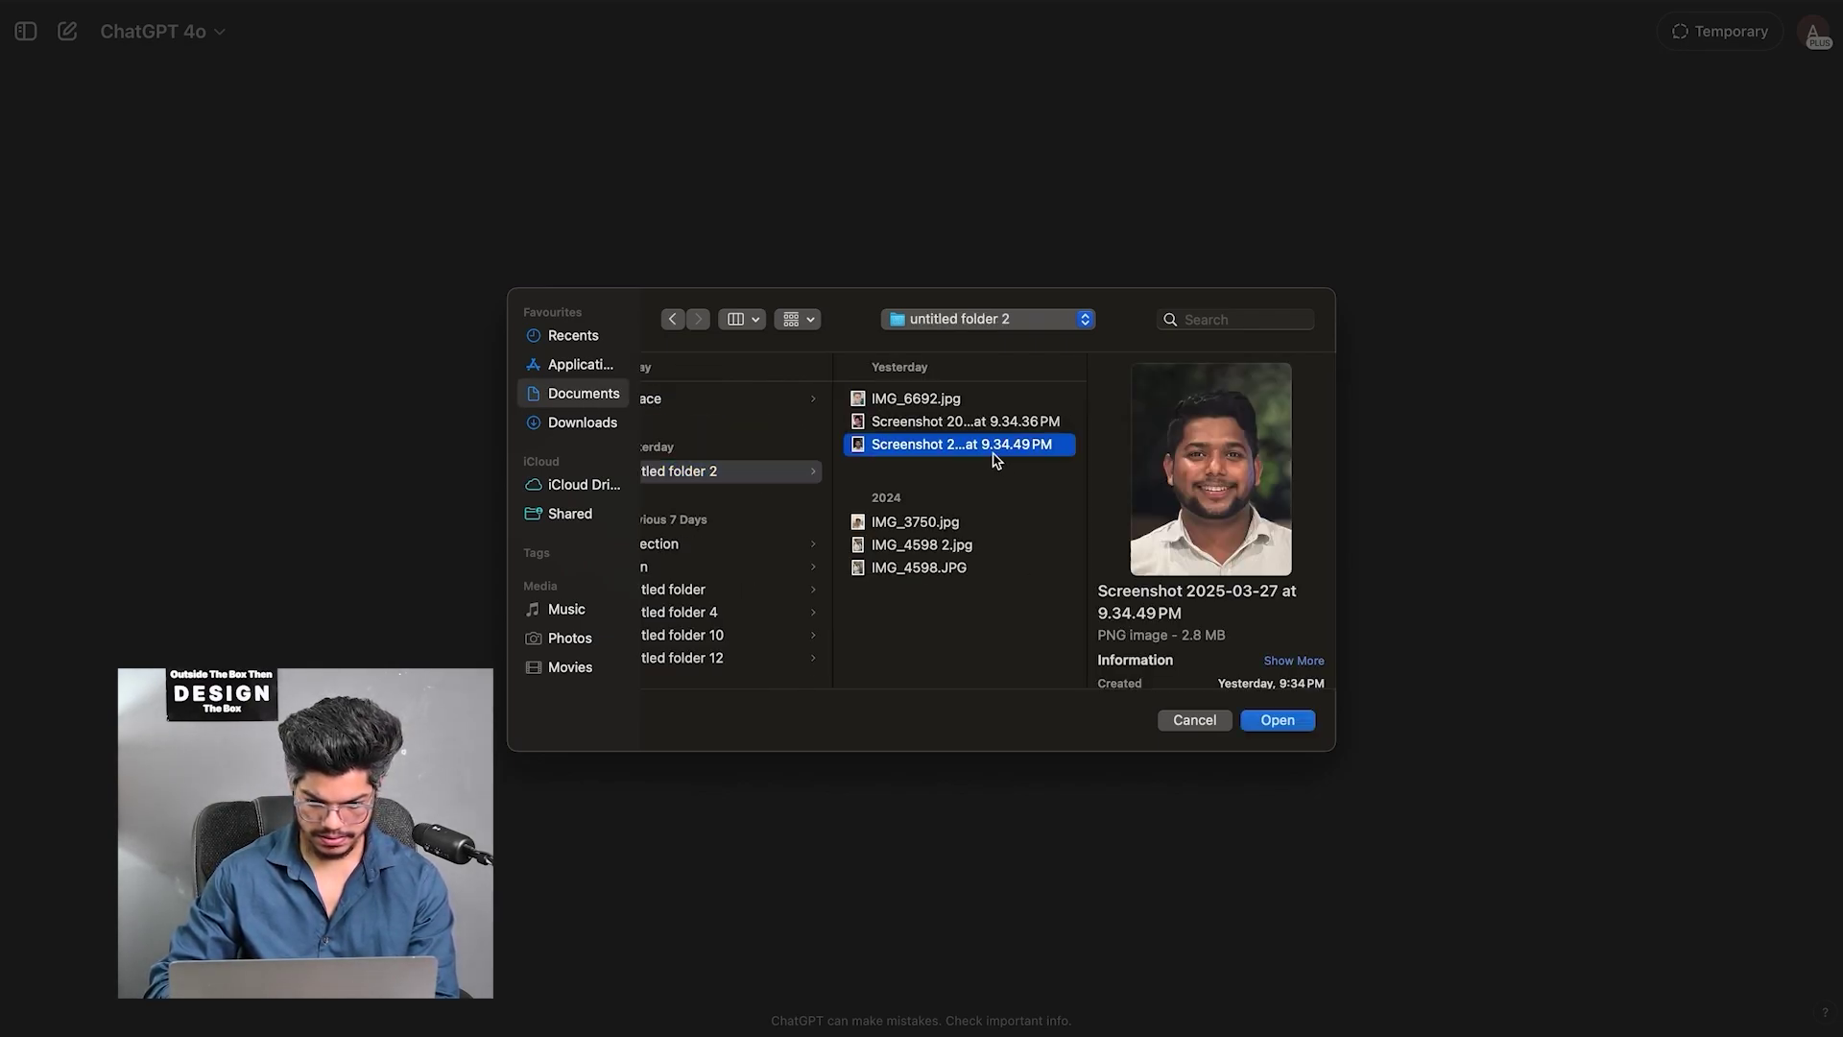
pyautogui.press('Down')
pyautogui.press('Down')
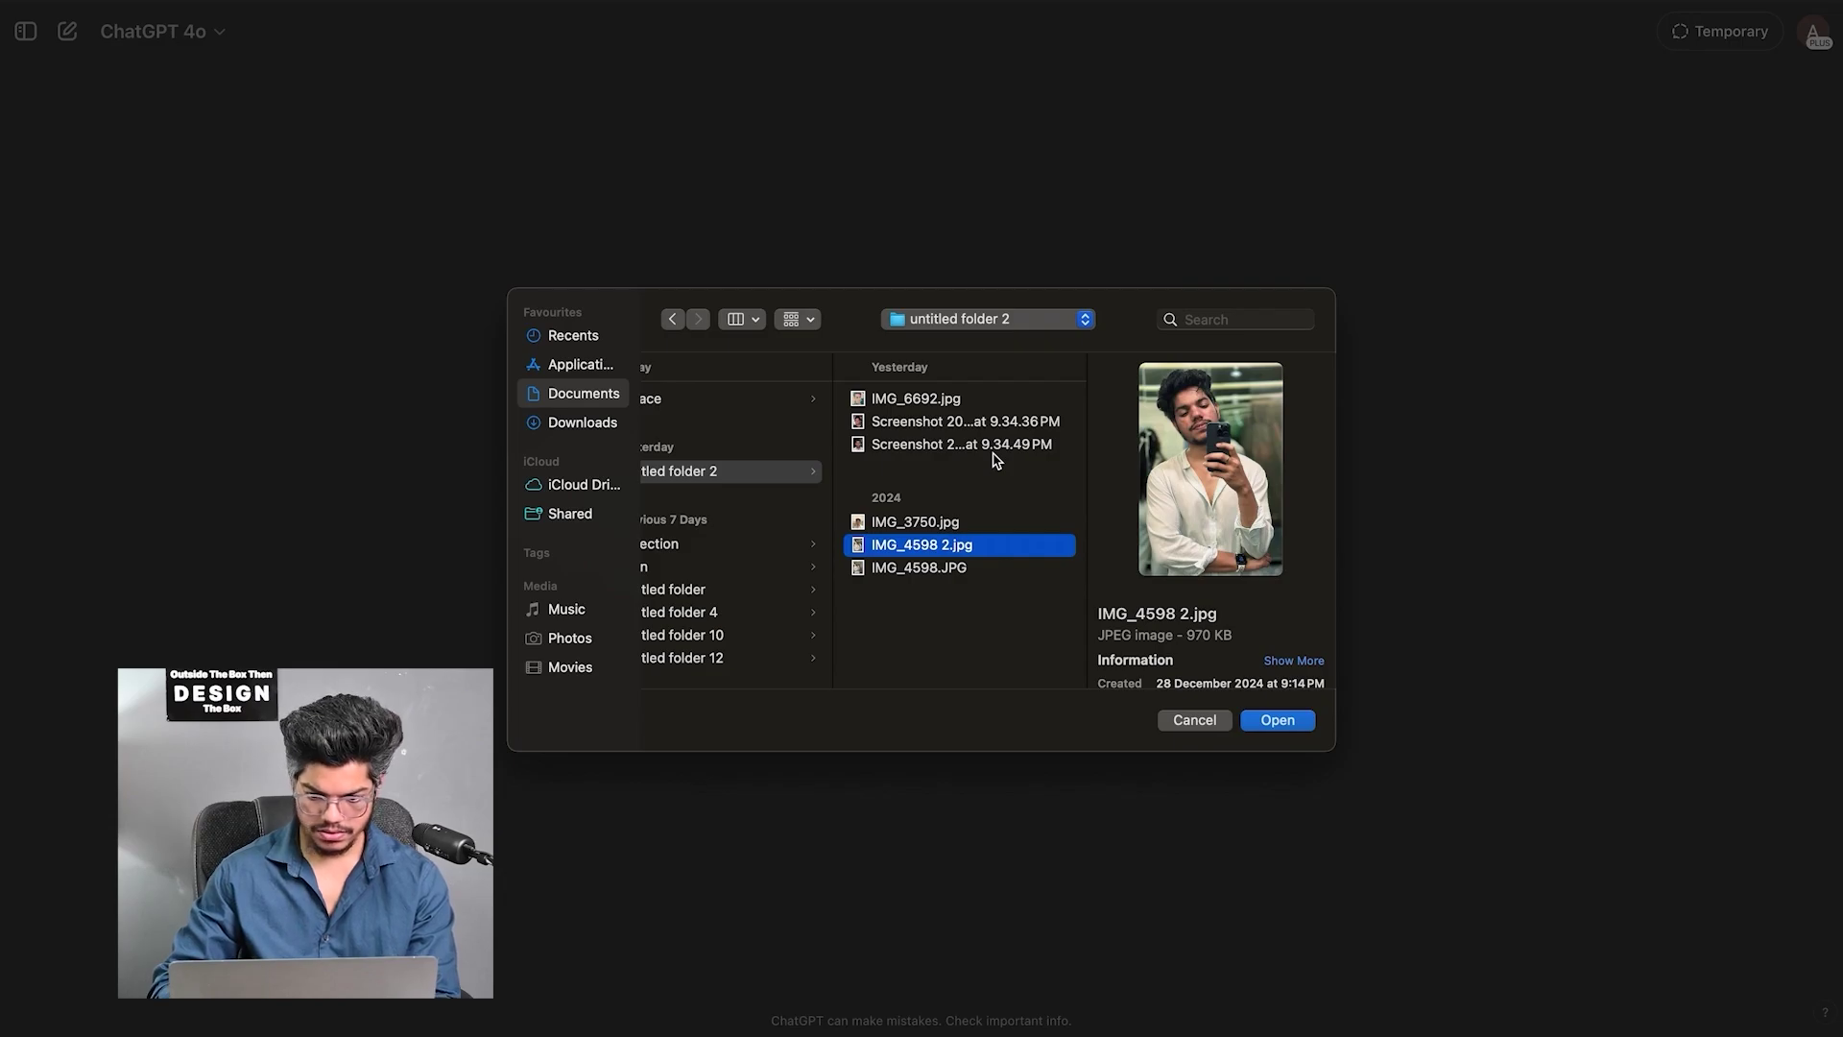
pyautogui.press('Return')
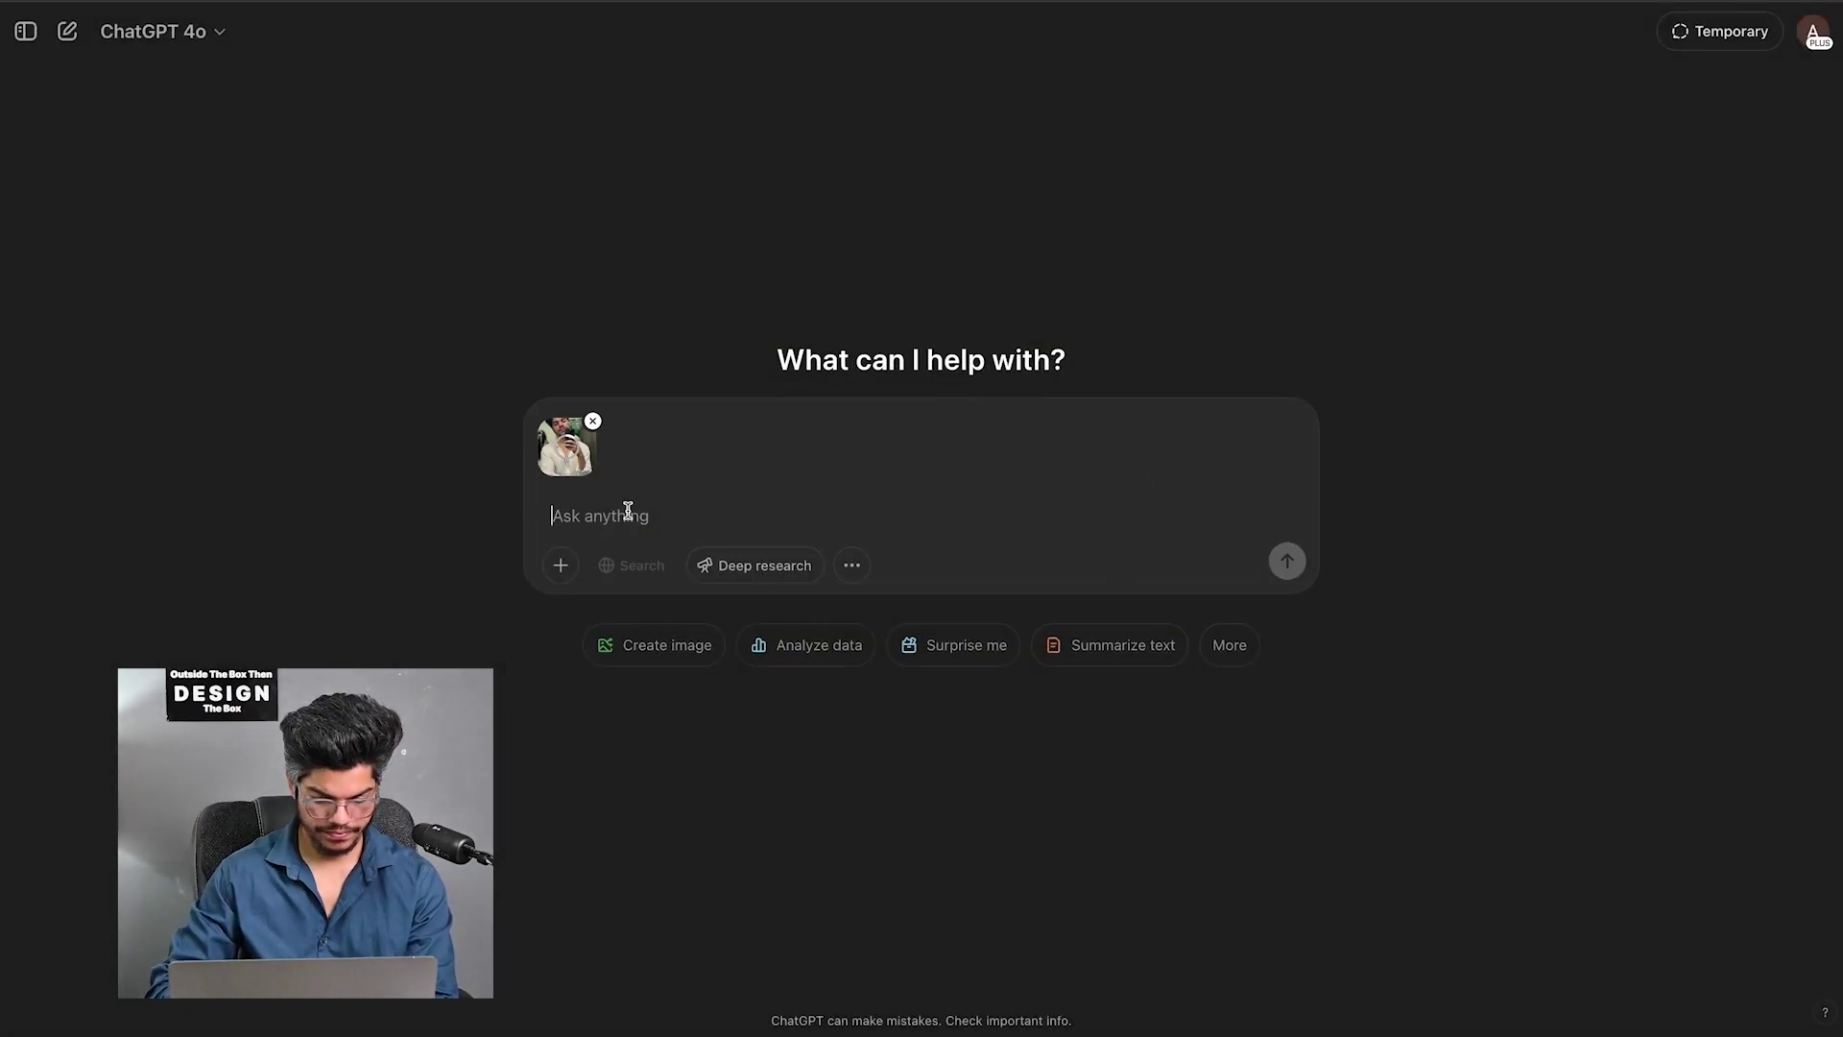
# Send the prompt "generate a new image in ghibli style" with the attached photo
pyautogui.write('generate a new image in ghibli')
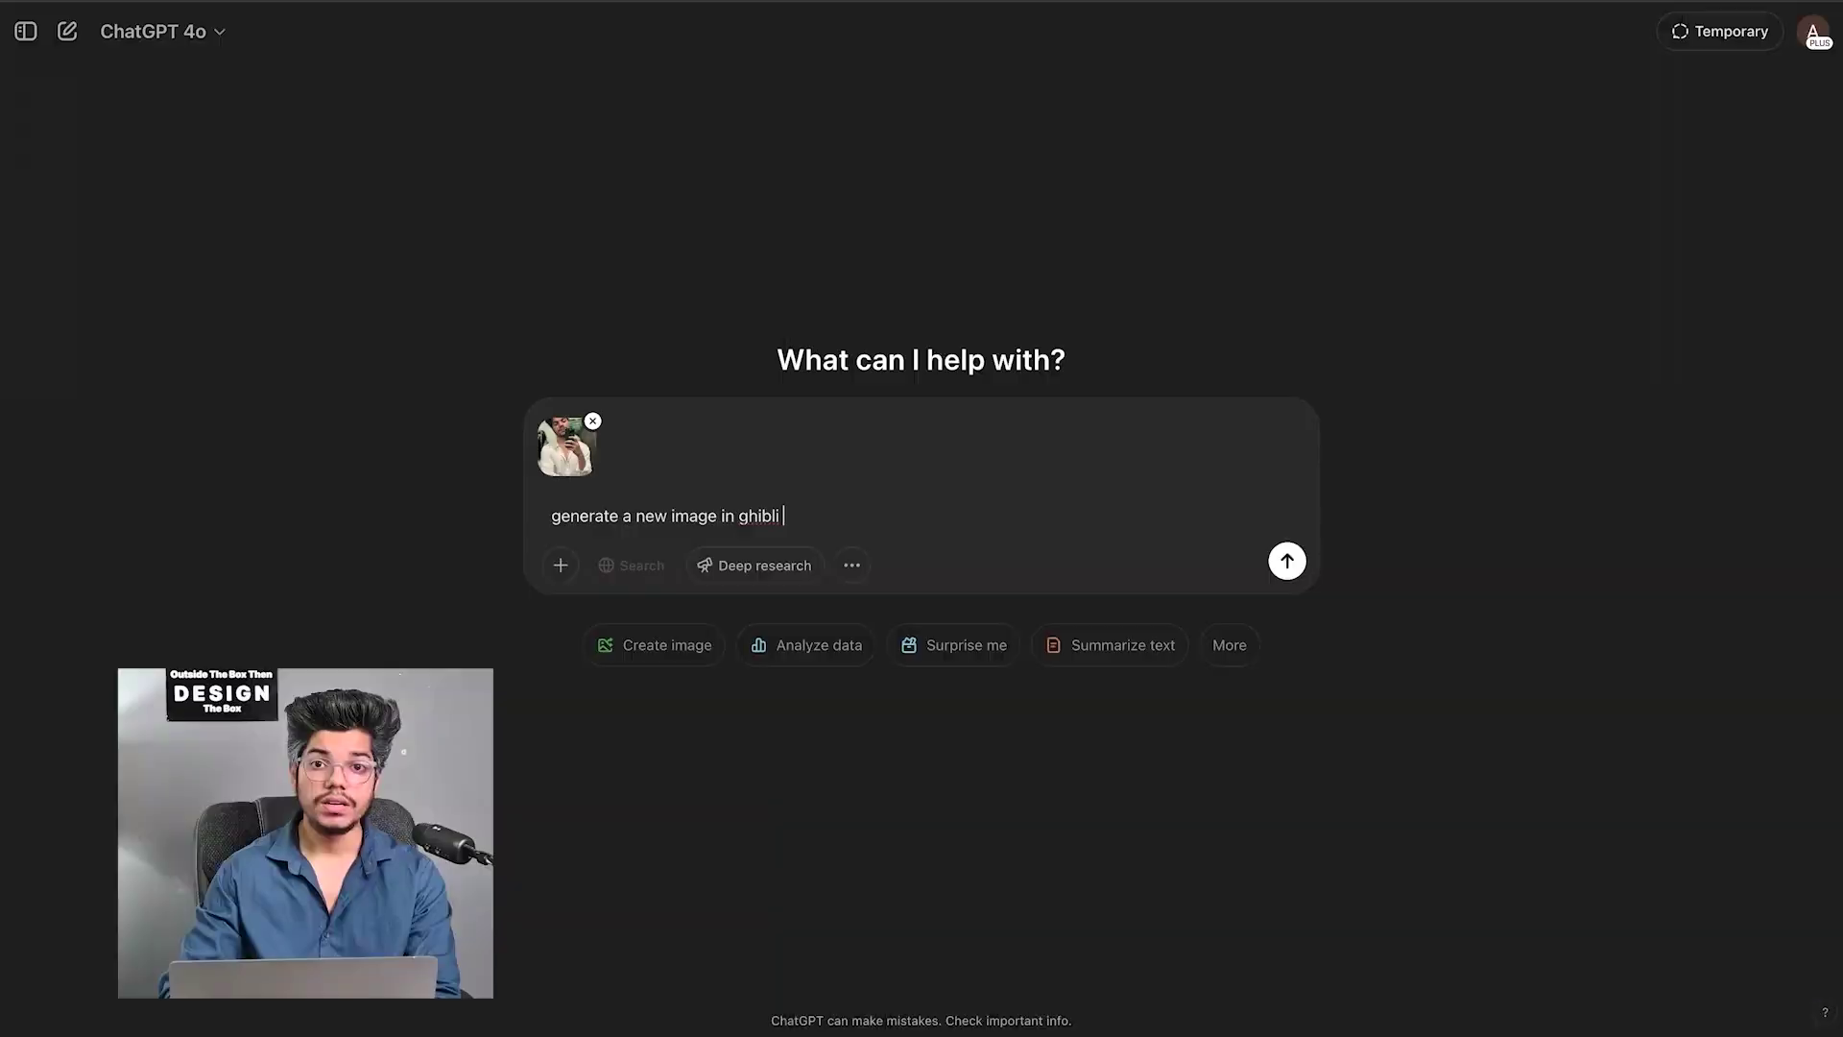
pyautogui.write('style')
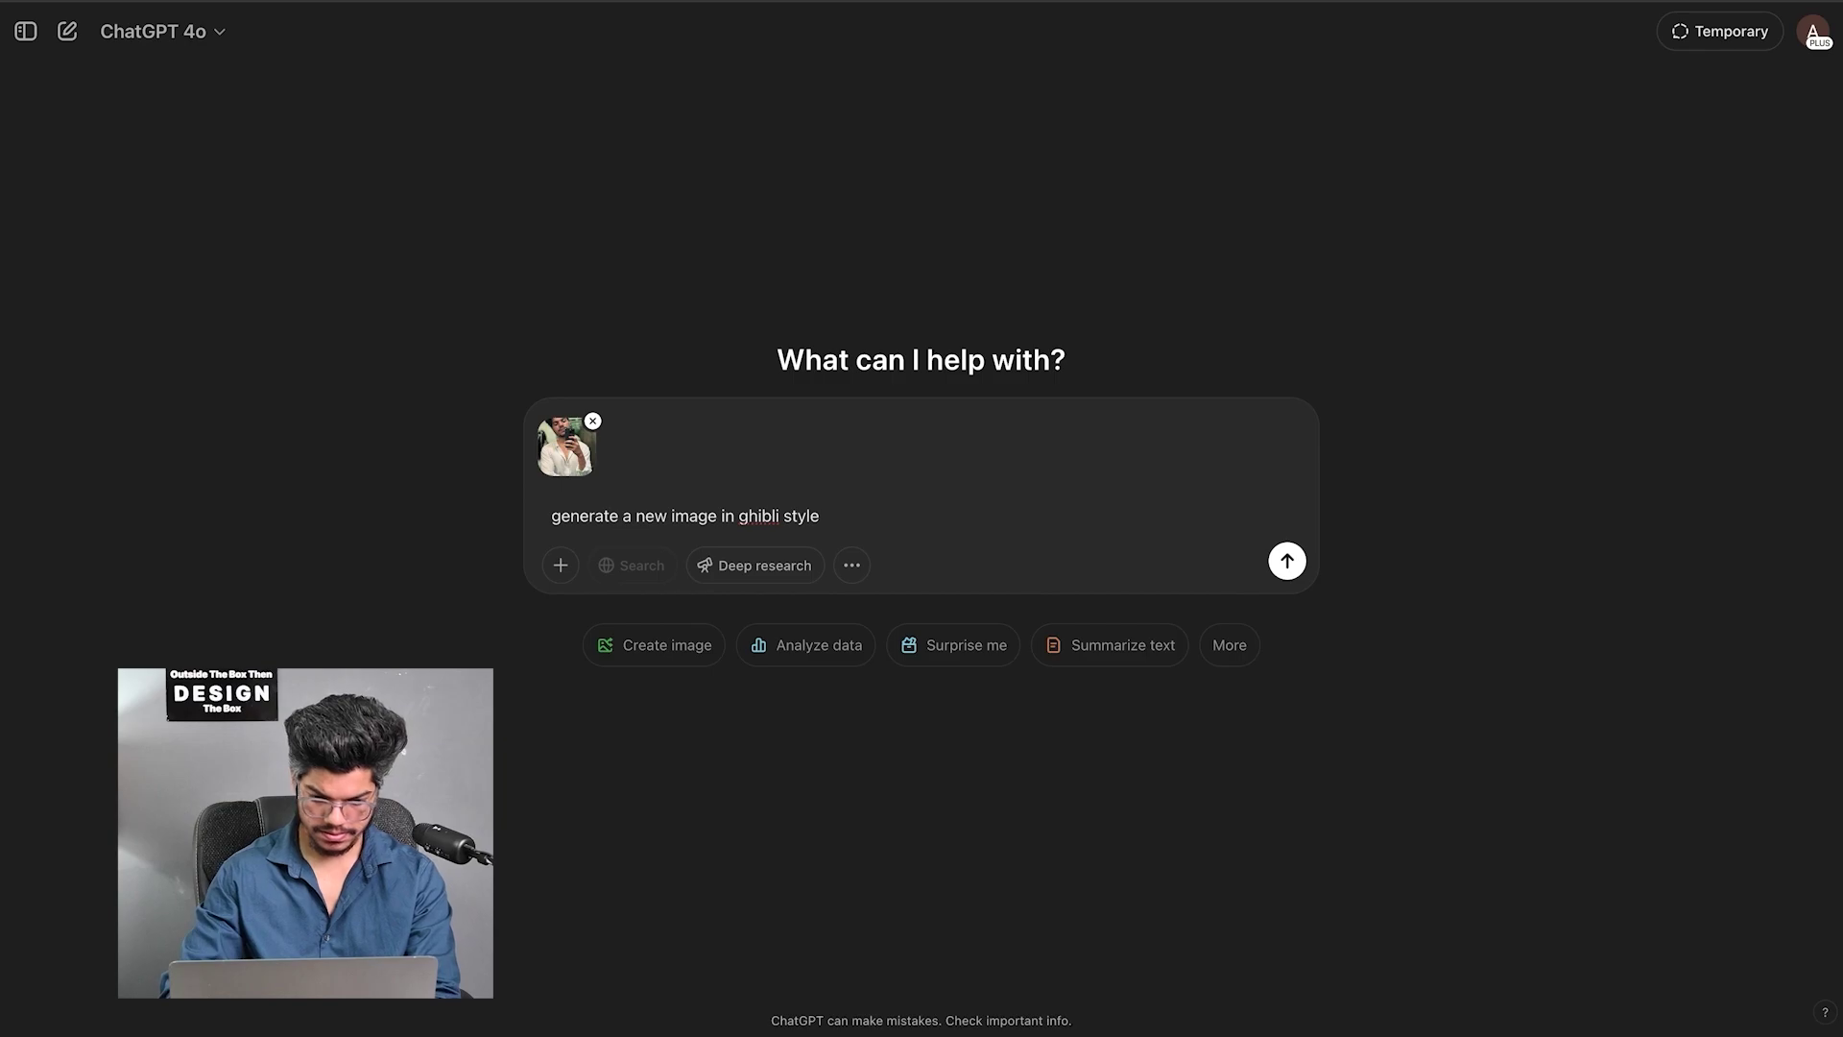
pyautogui.press('Return')
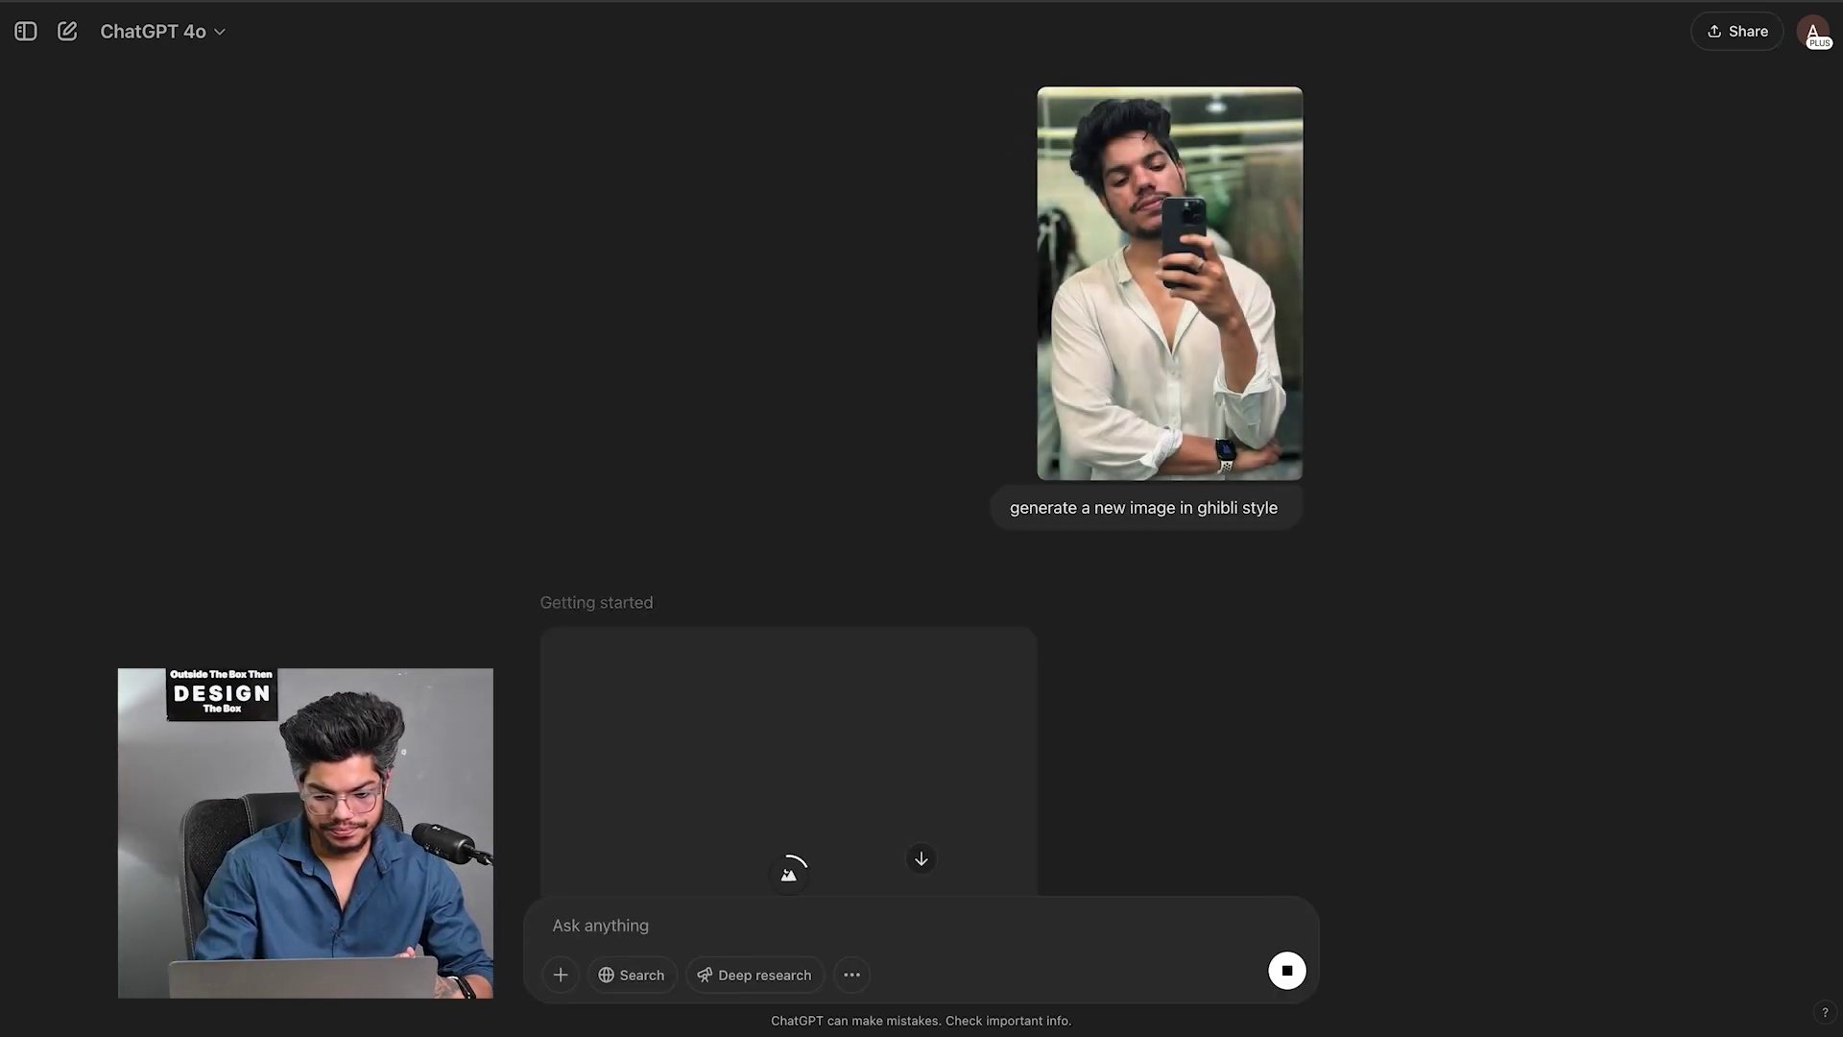
# Compare the generated Ghibli-style portrait with the original photo in the conversation
pyautogui.scroll(-3, 601, 394)
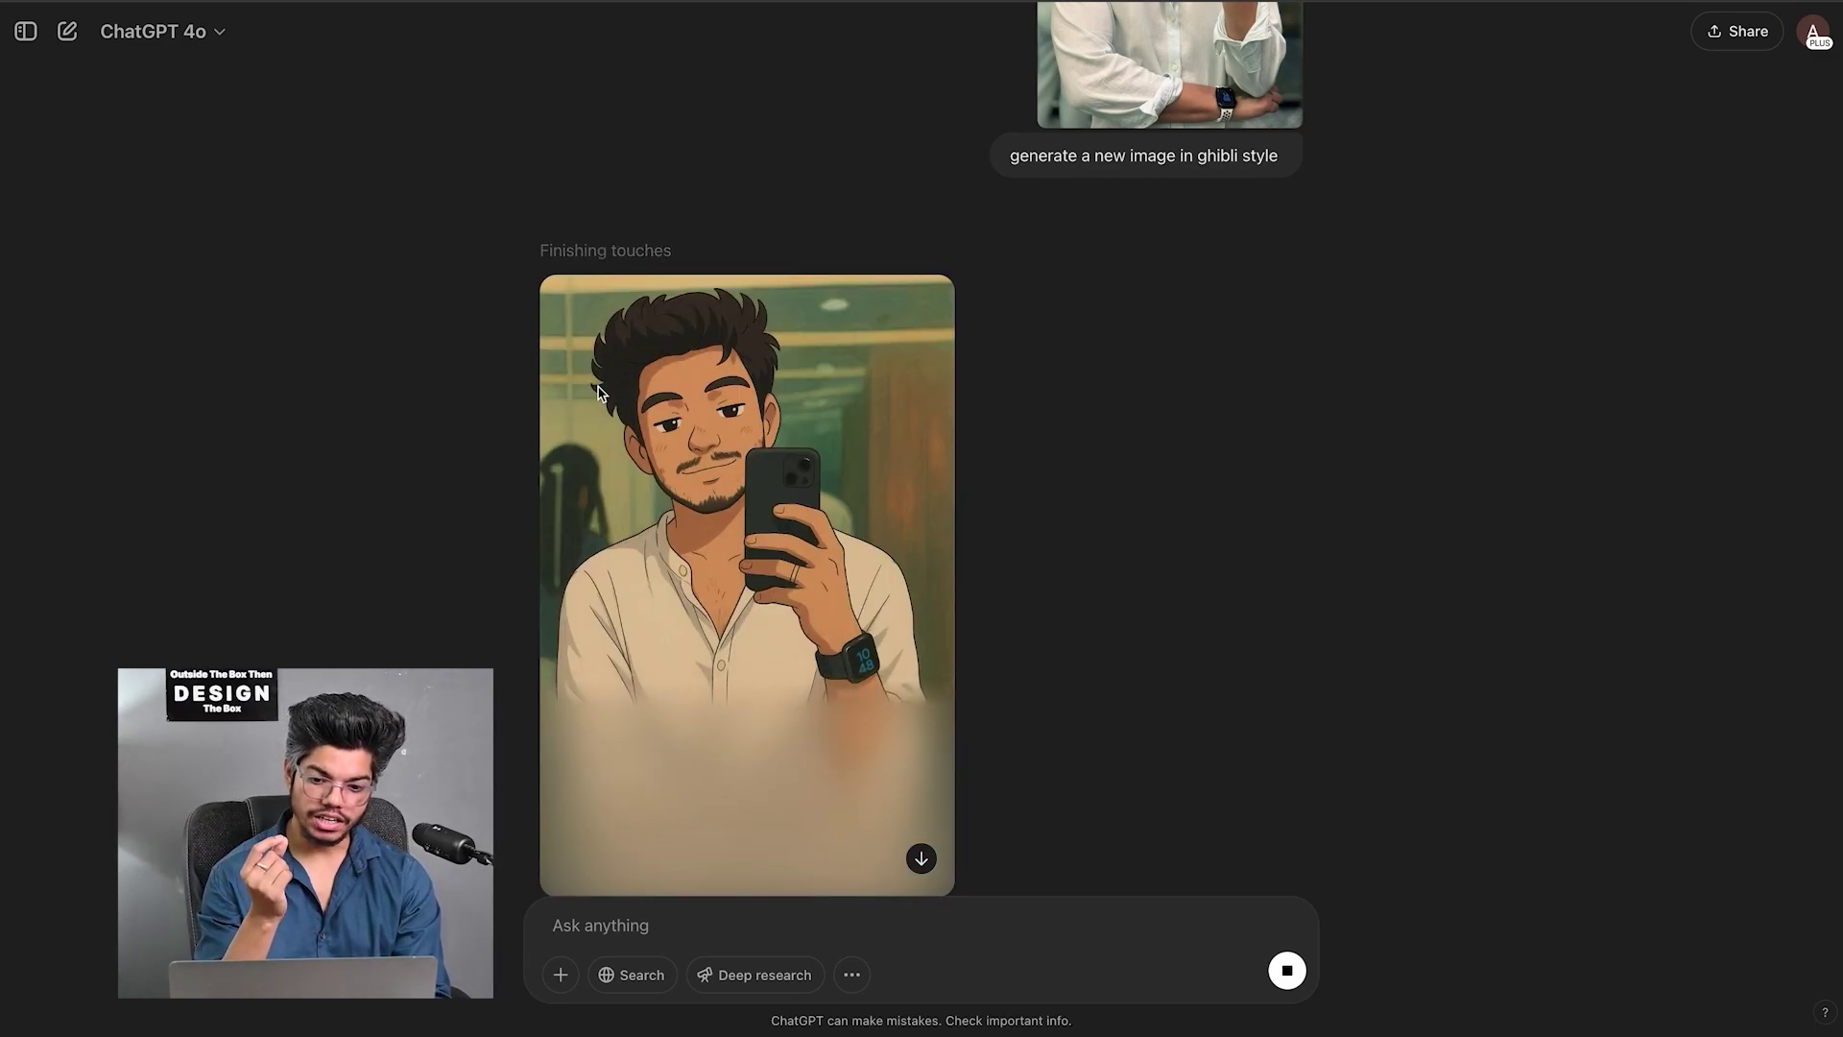
pyautogui.scroll(5, 597, 392)
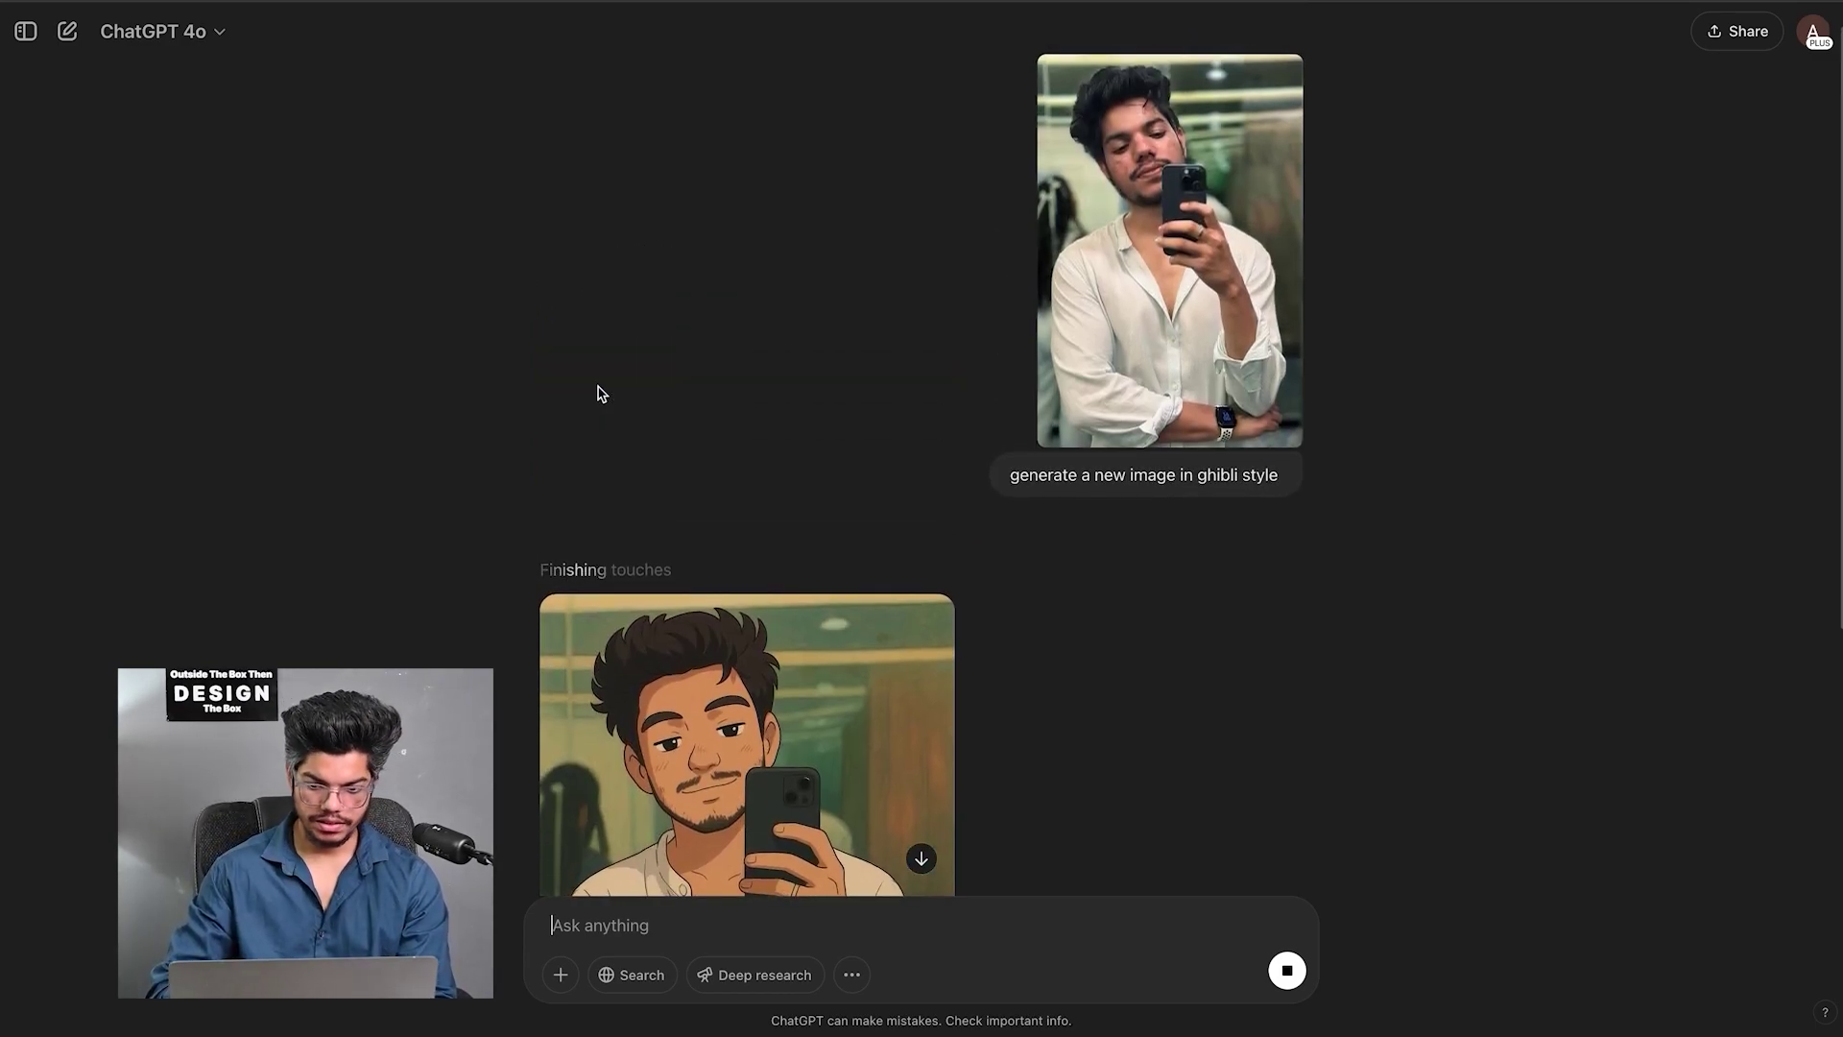
pyautogui.scroll(-2, 599, 392)
pyautogui.scroll(-3, 599, 392)
pyautogui.scroll(1, 599, 392)
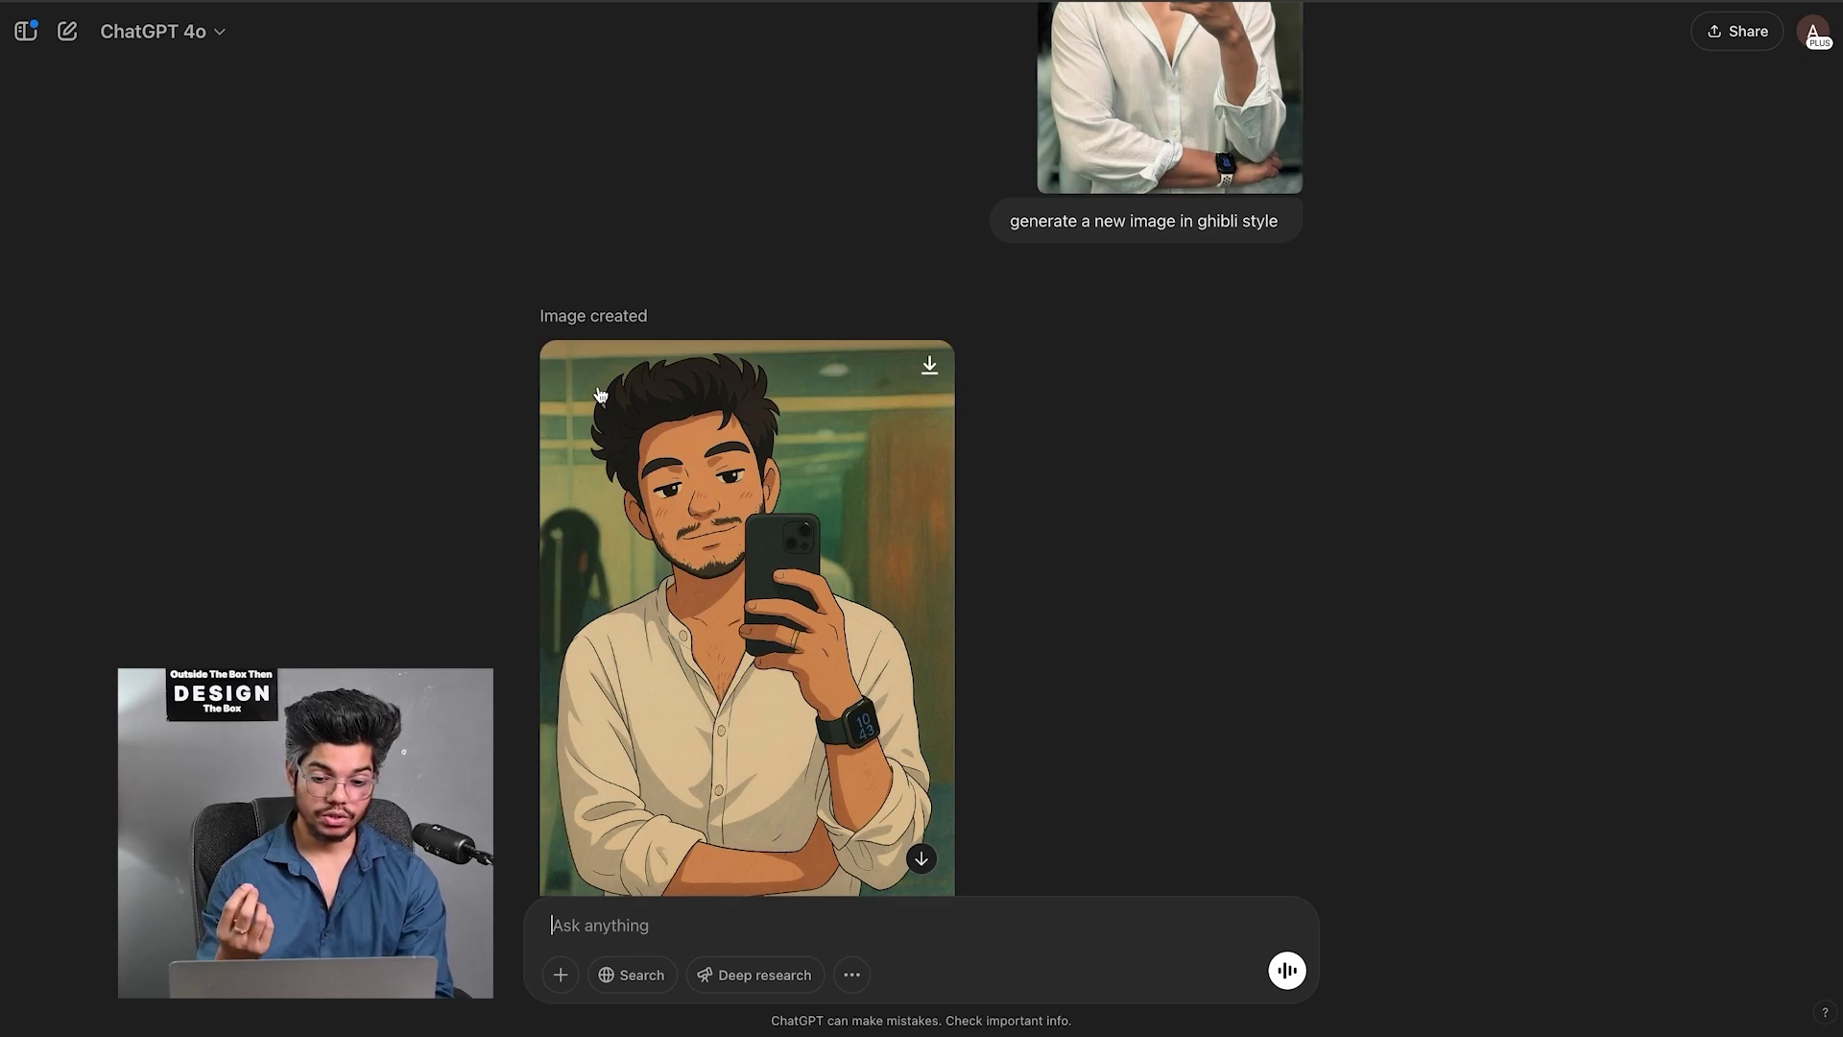
pyautogui.scroll(-2, 600, 395)
# Open the generated Ghibli-style portrait and submit the edit request "change the shirt colour white to black"
pyautogui.click(694, 513)
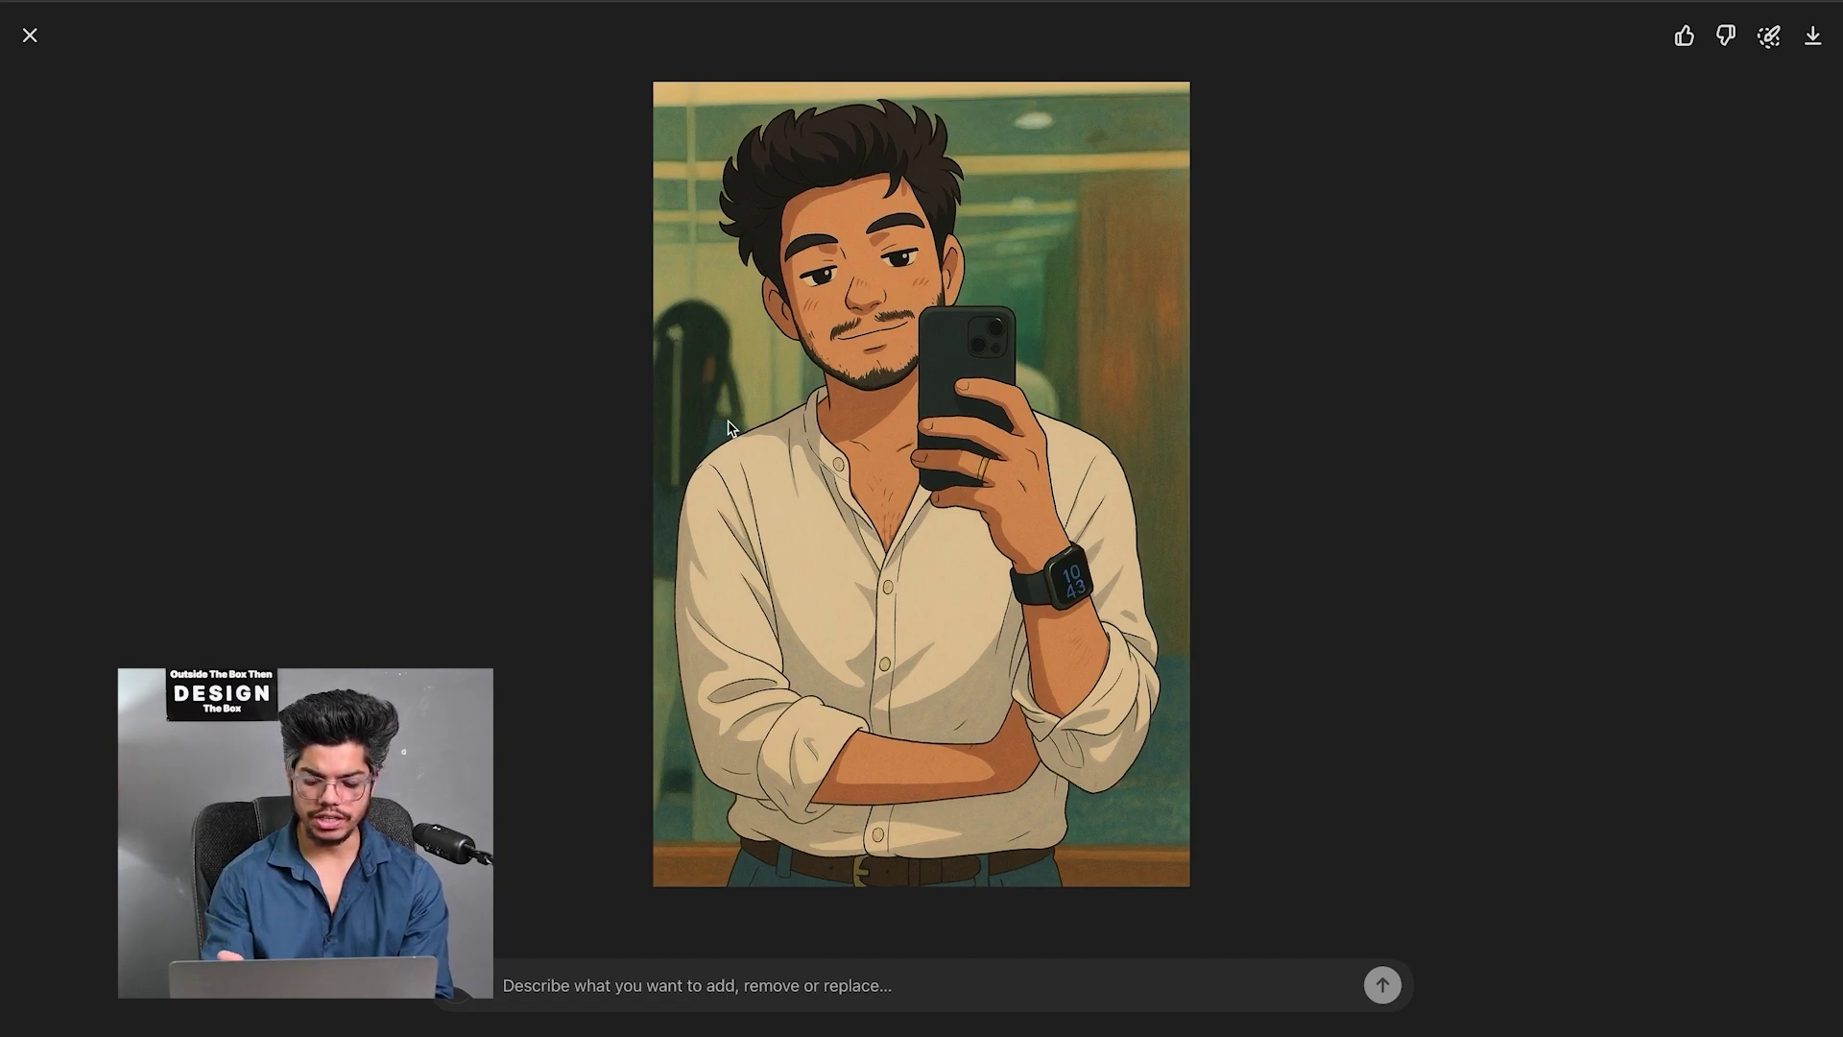
pyautogui.write('chang the')
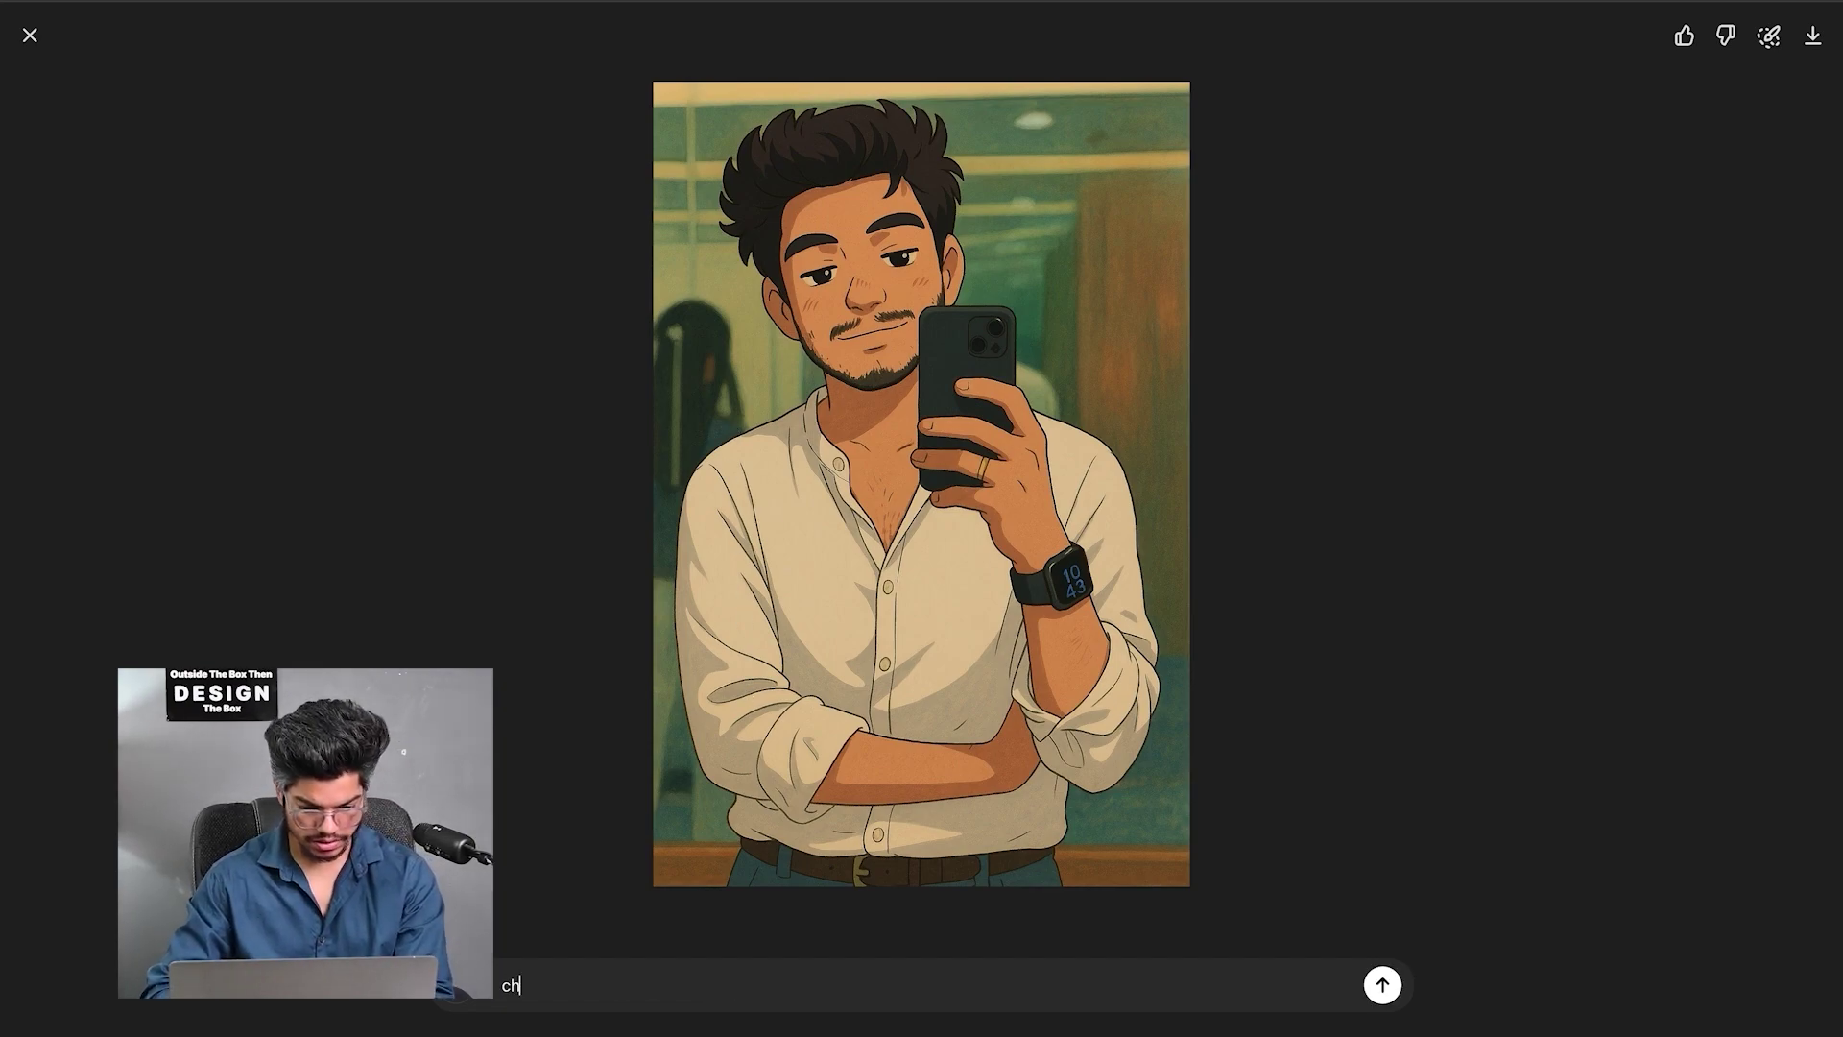
pyautogui.press('BackSpace')
pyautogui.press('BackSpace')
pyautogui.press('BackSpace')
pyautogui.press('BackSpace')
pyautogui.press('BackSpace')
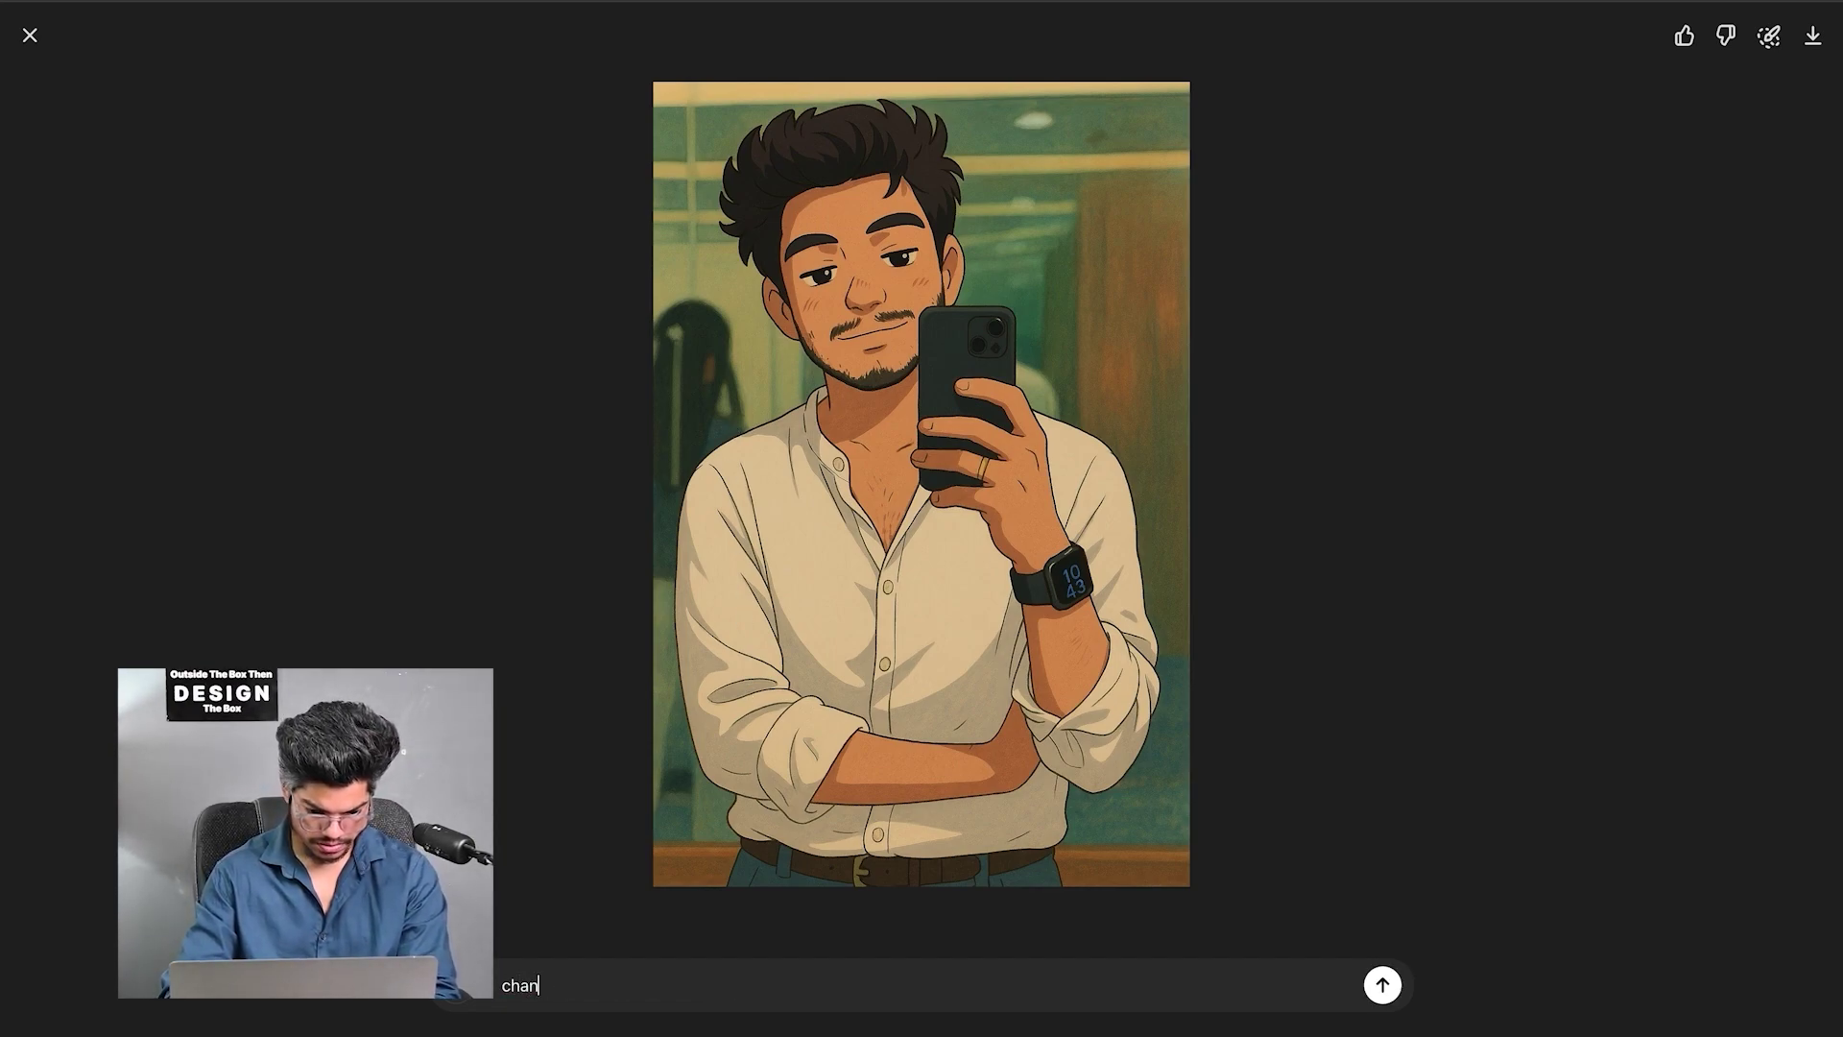
pyautogui.write('nge the')
pyautogui.press('BackSpace')
pyautogui.press('BackSpace')
pyautogui.press('BackSpace')
pyautogui.press('BackSpace')
pyautogui.press('BackSpace')
pyautogui.press('BackSpace')
pyautogui.press('BackSpace')
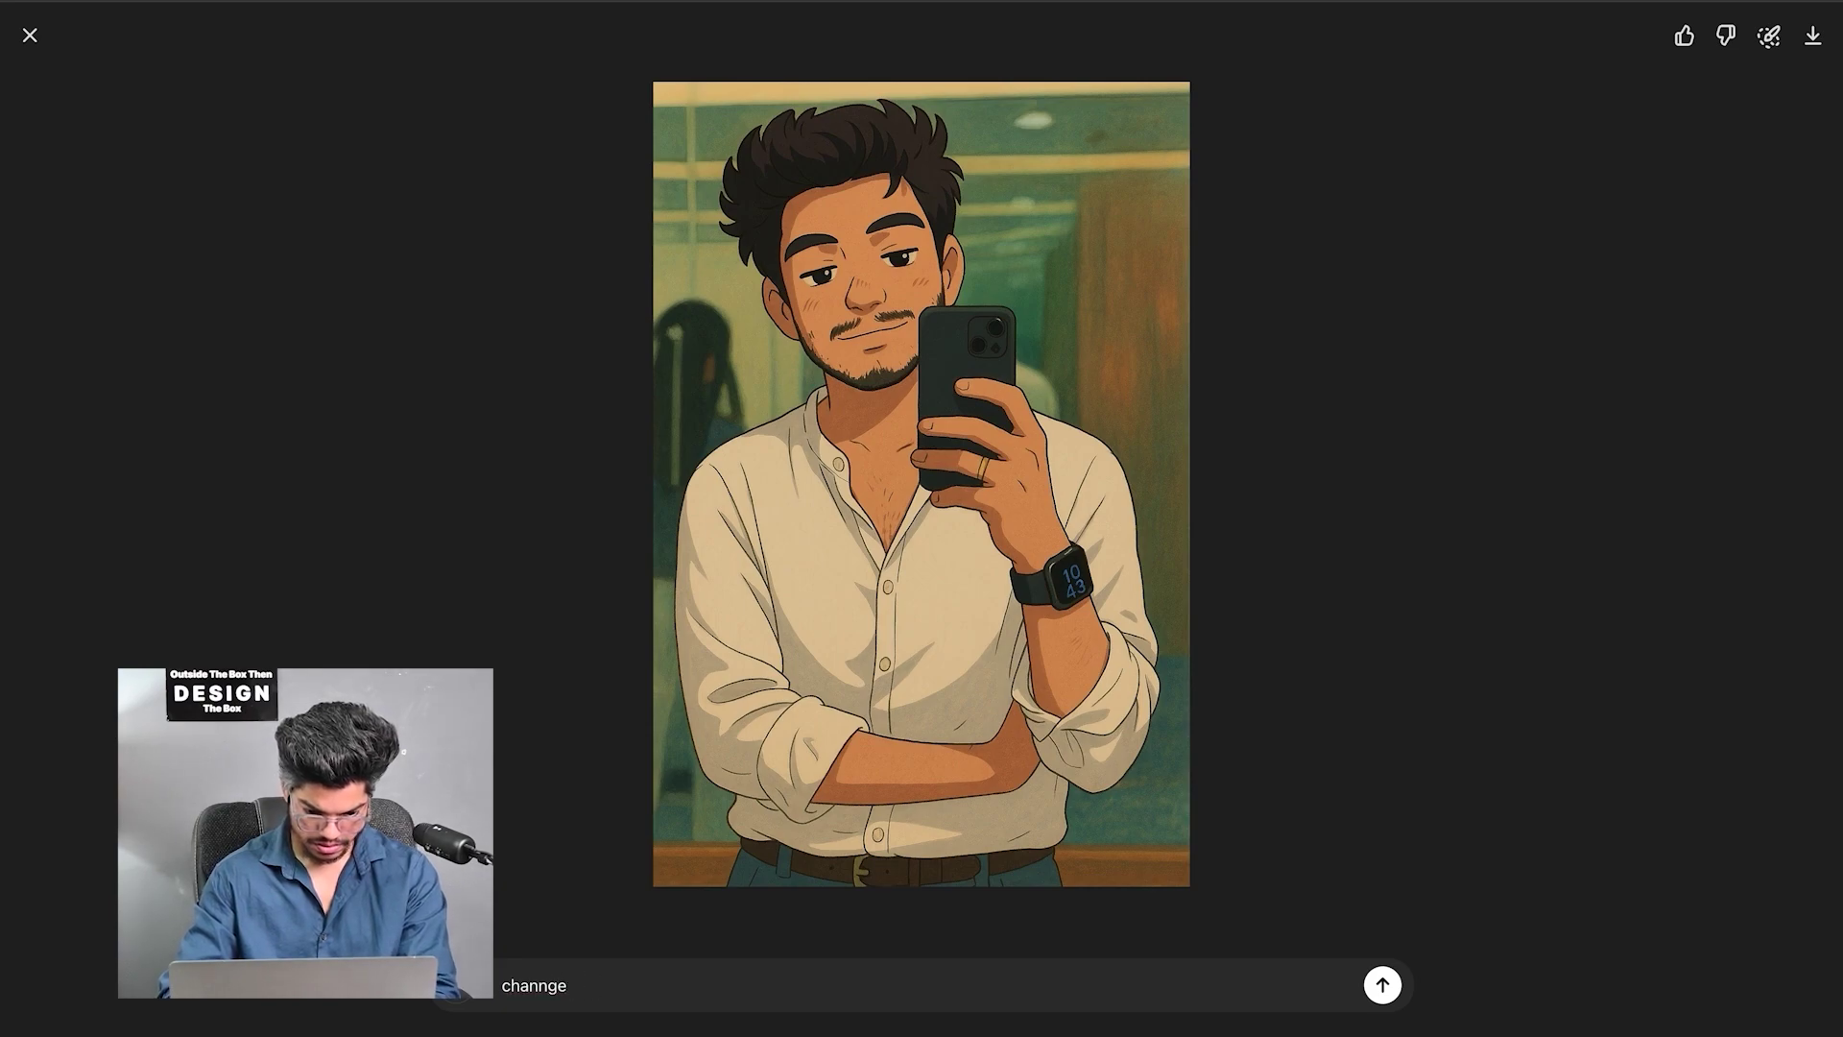
pyautogui.write('ge the ')
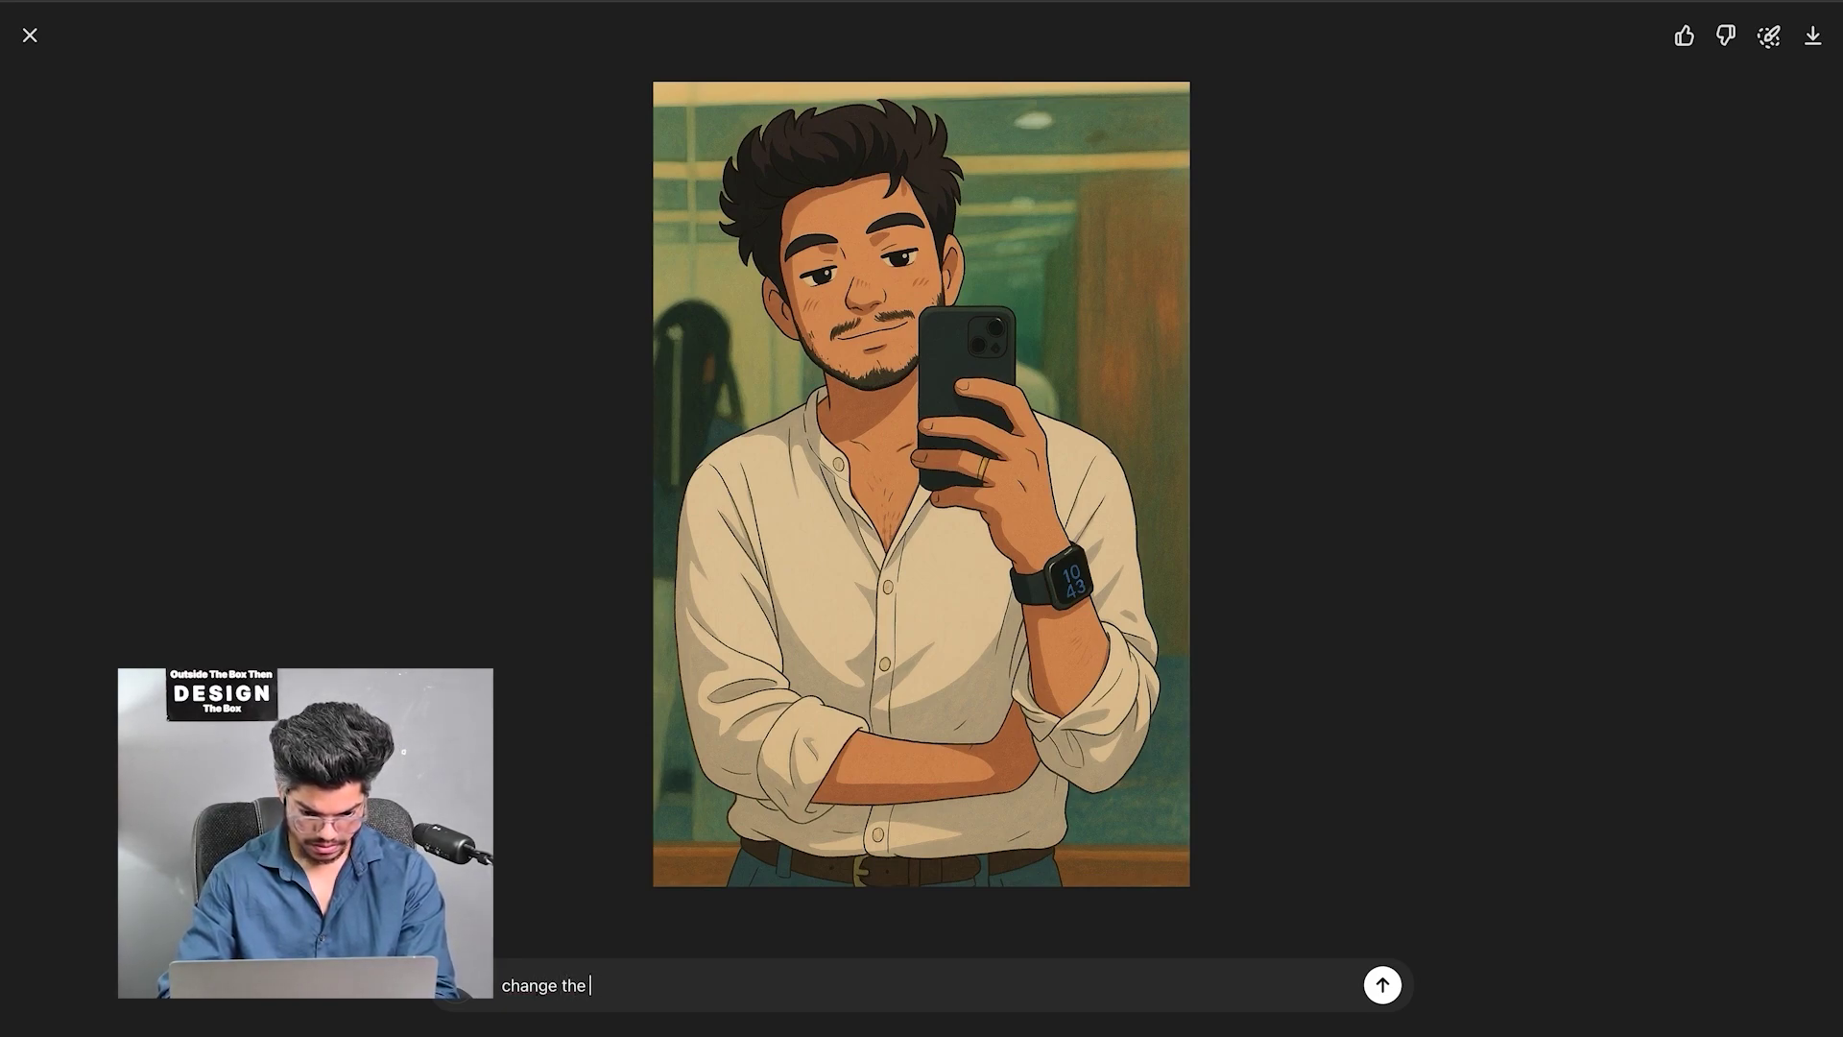
pyautogui.write('shirt c')
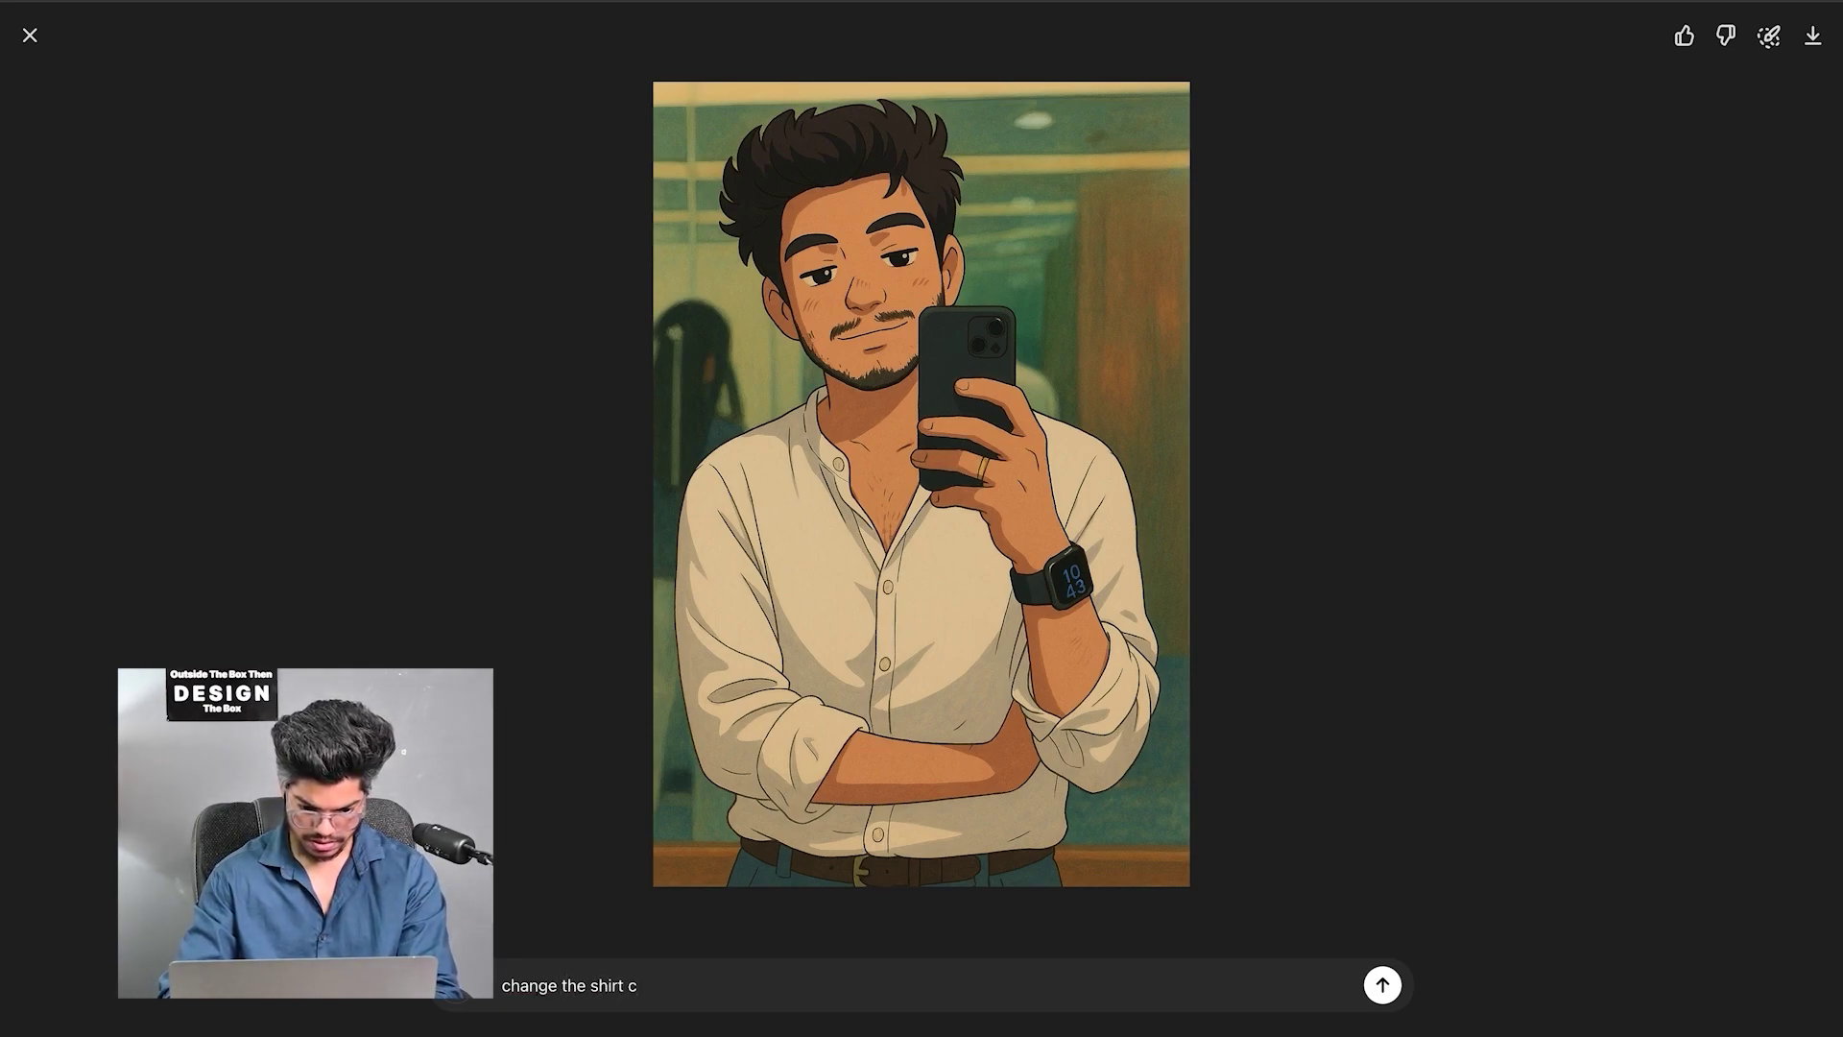
pyautogui.write('olour whi')
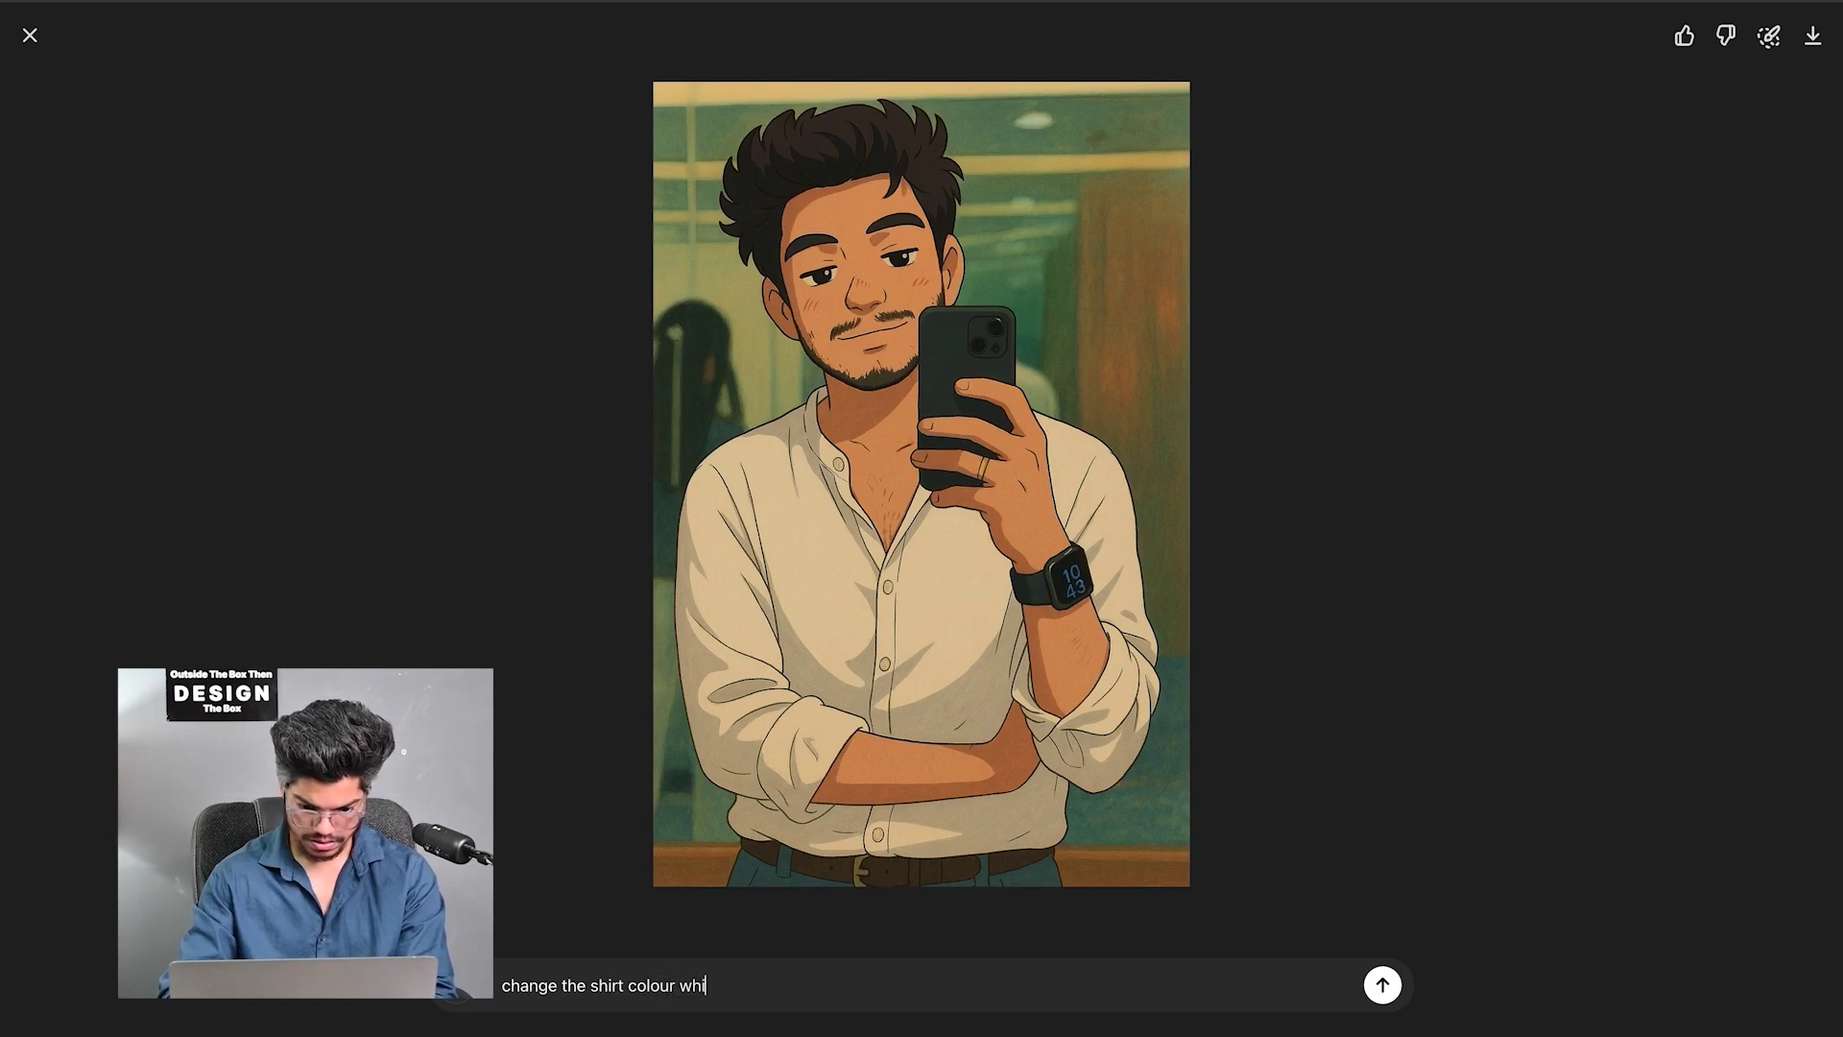
pyautogui.write('te to')
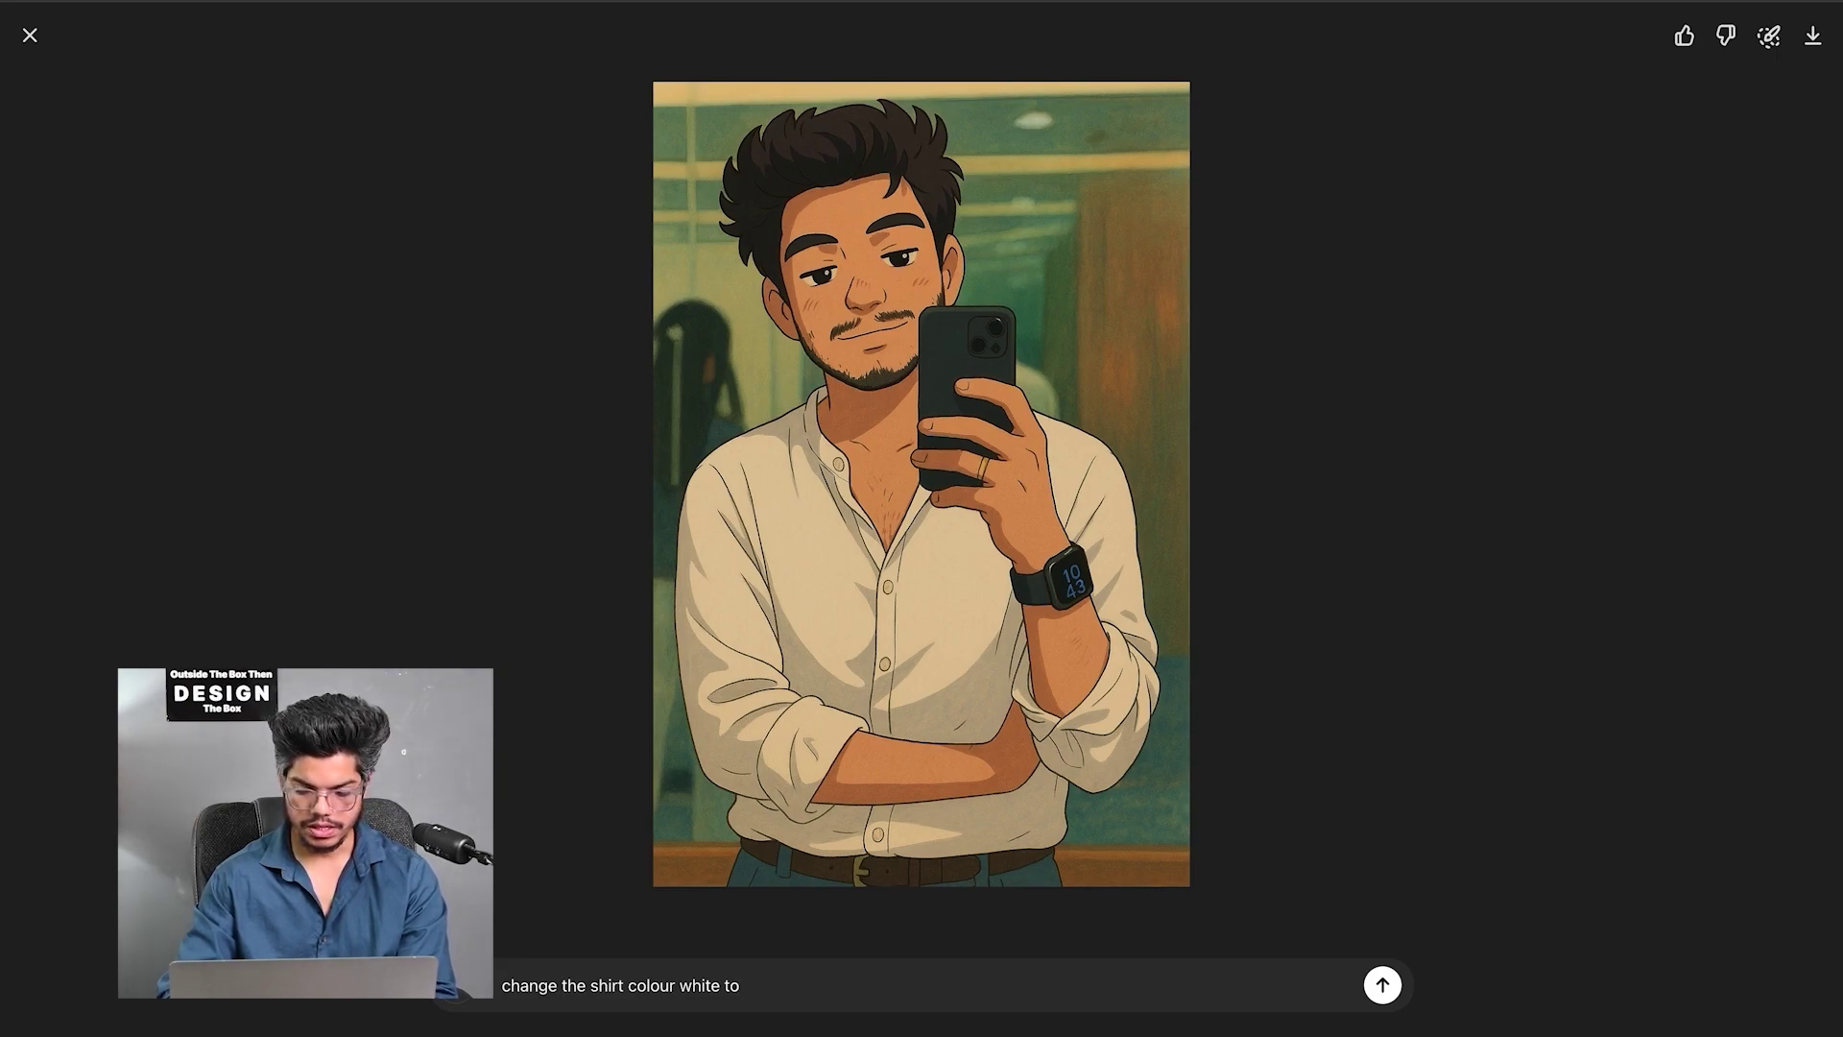
pyautogui.write('black')
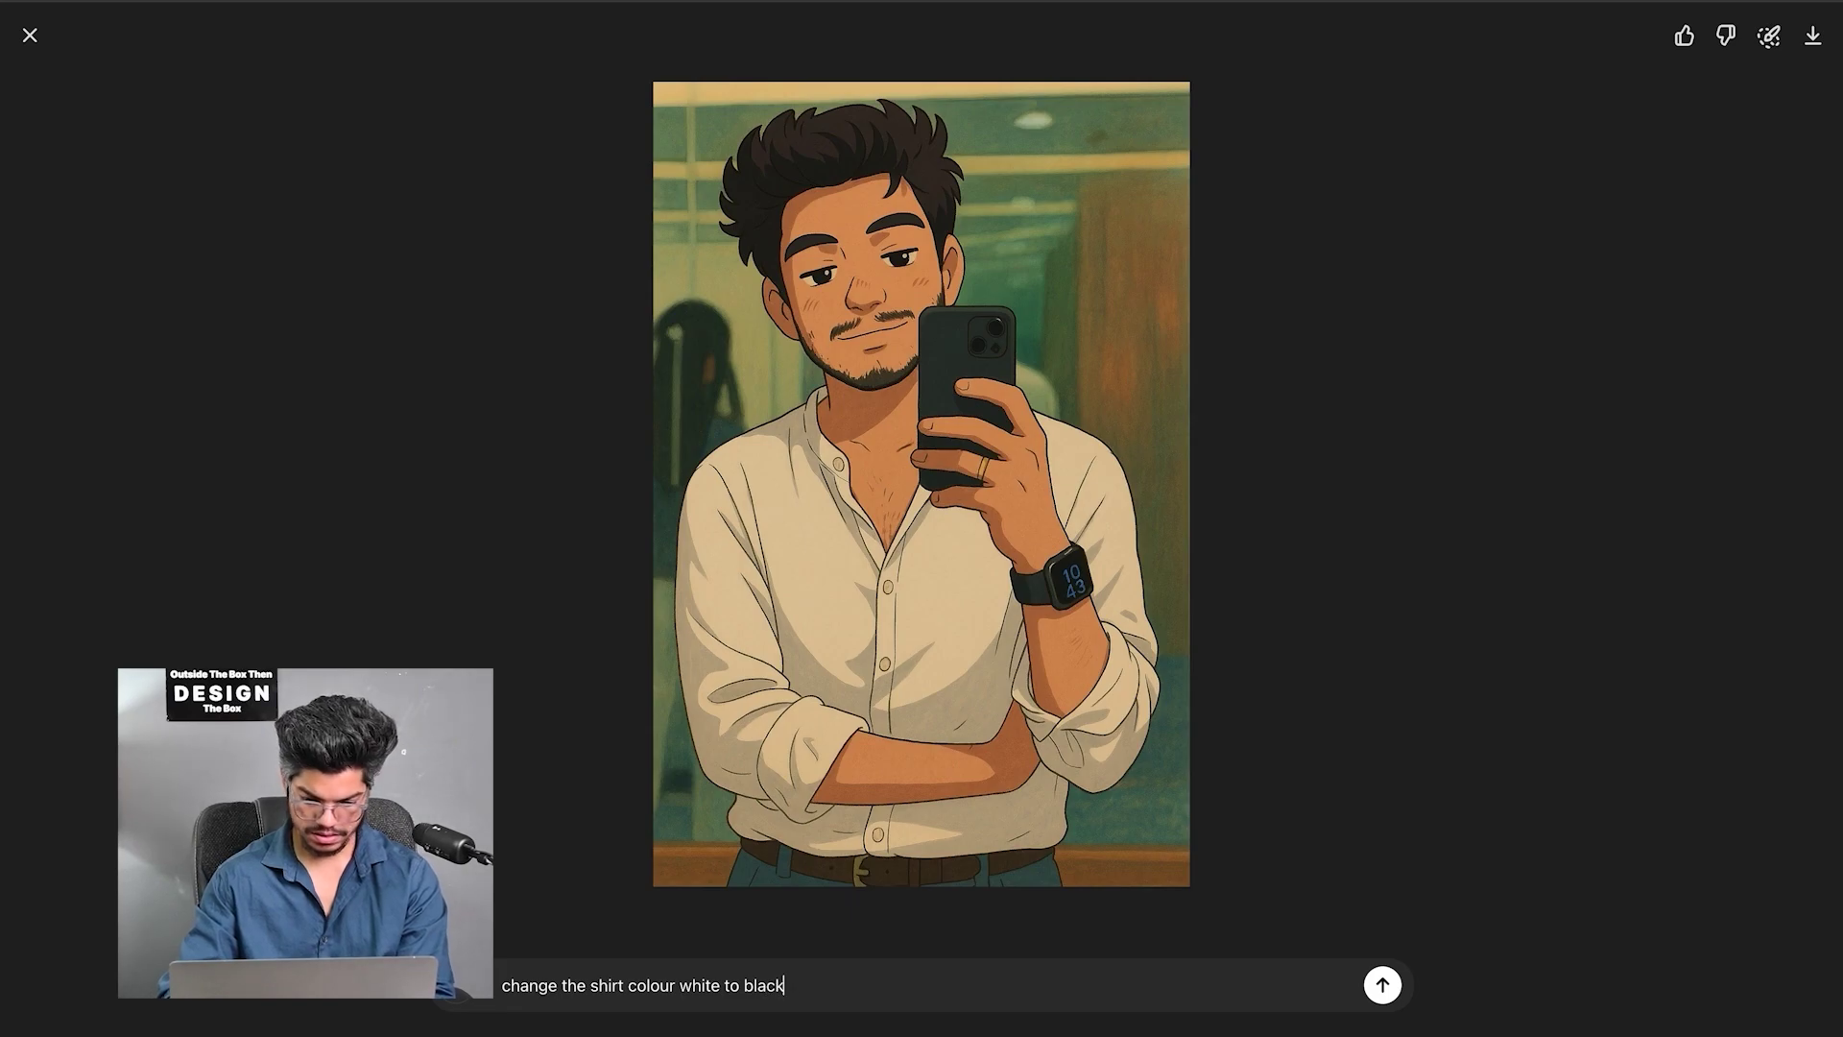
pyautogui.press('Return')
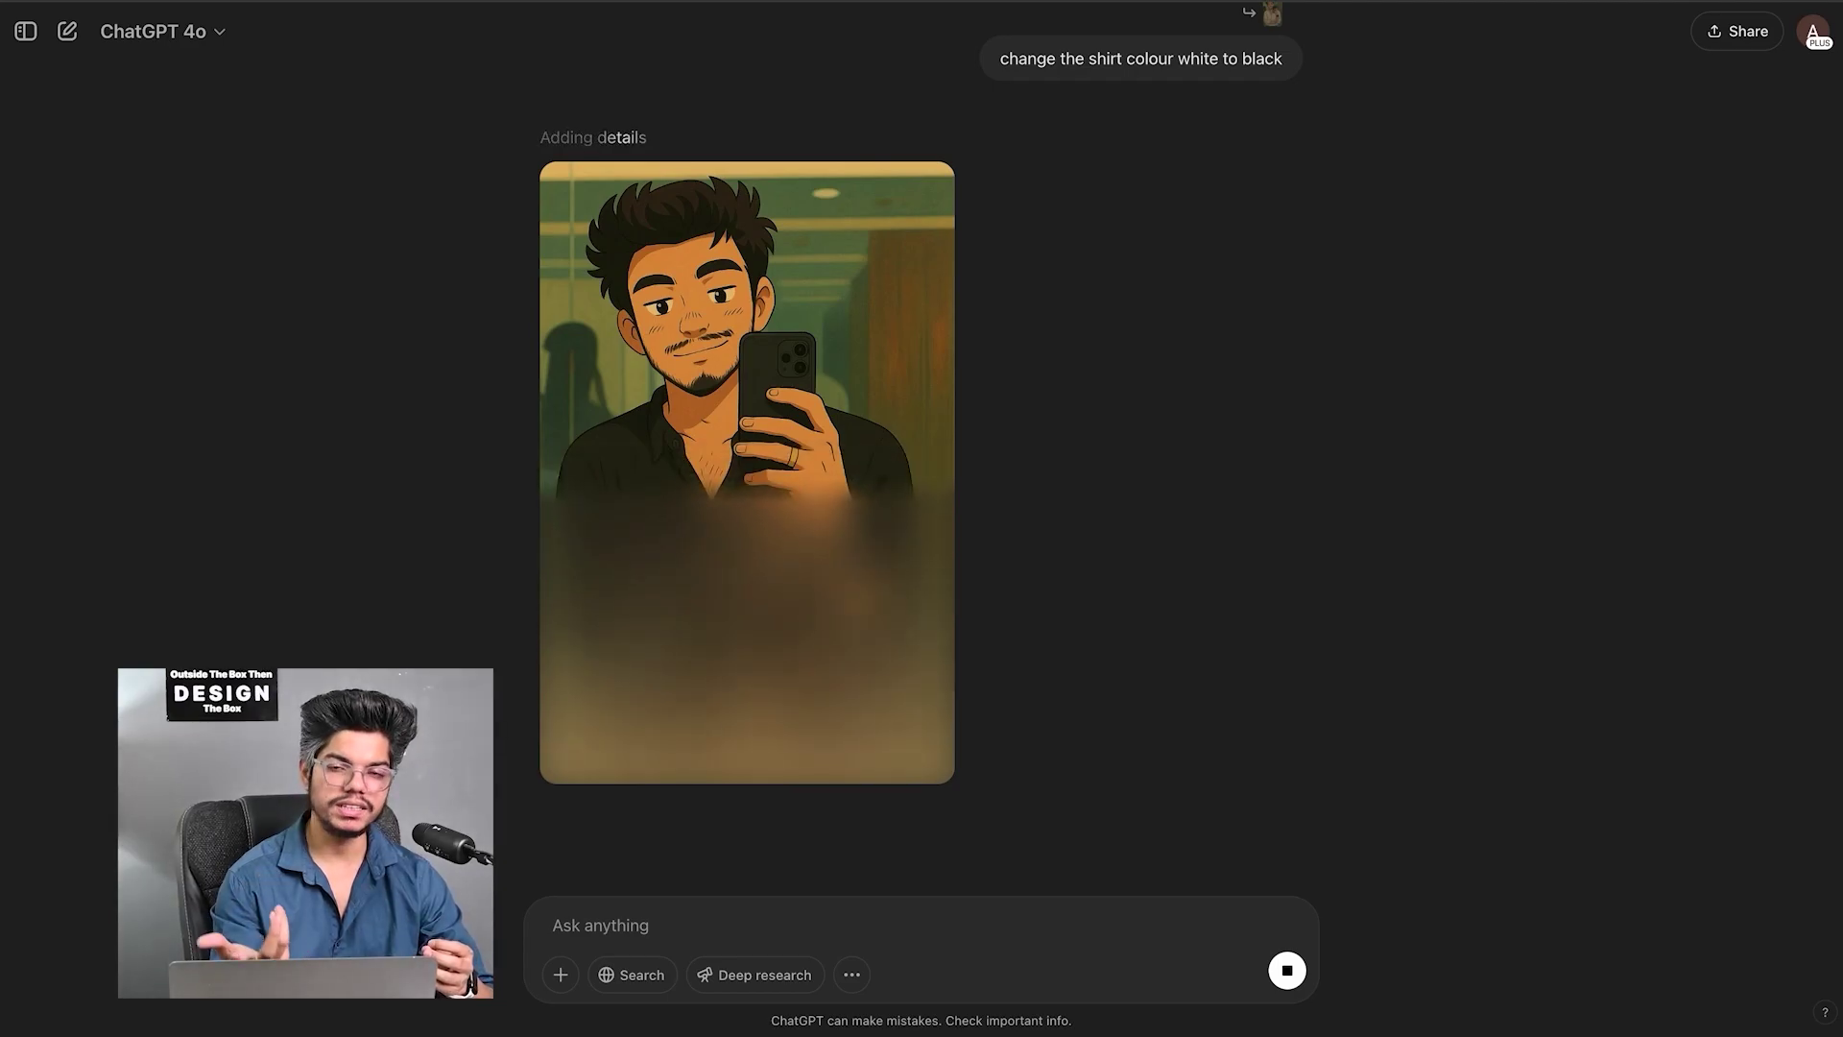
# Compare the edited black-shirt portrait with the earlier white-shirt version, and view the edited image enlarged
pyautogui.scroll(10, 747, 447)
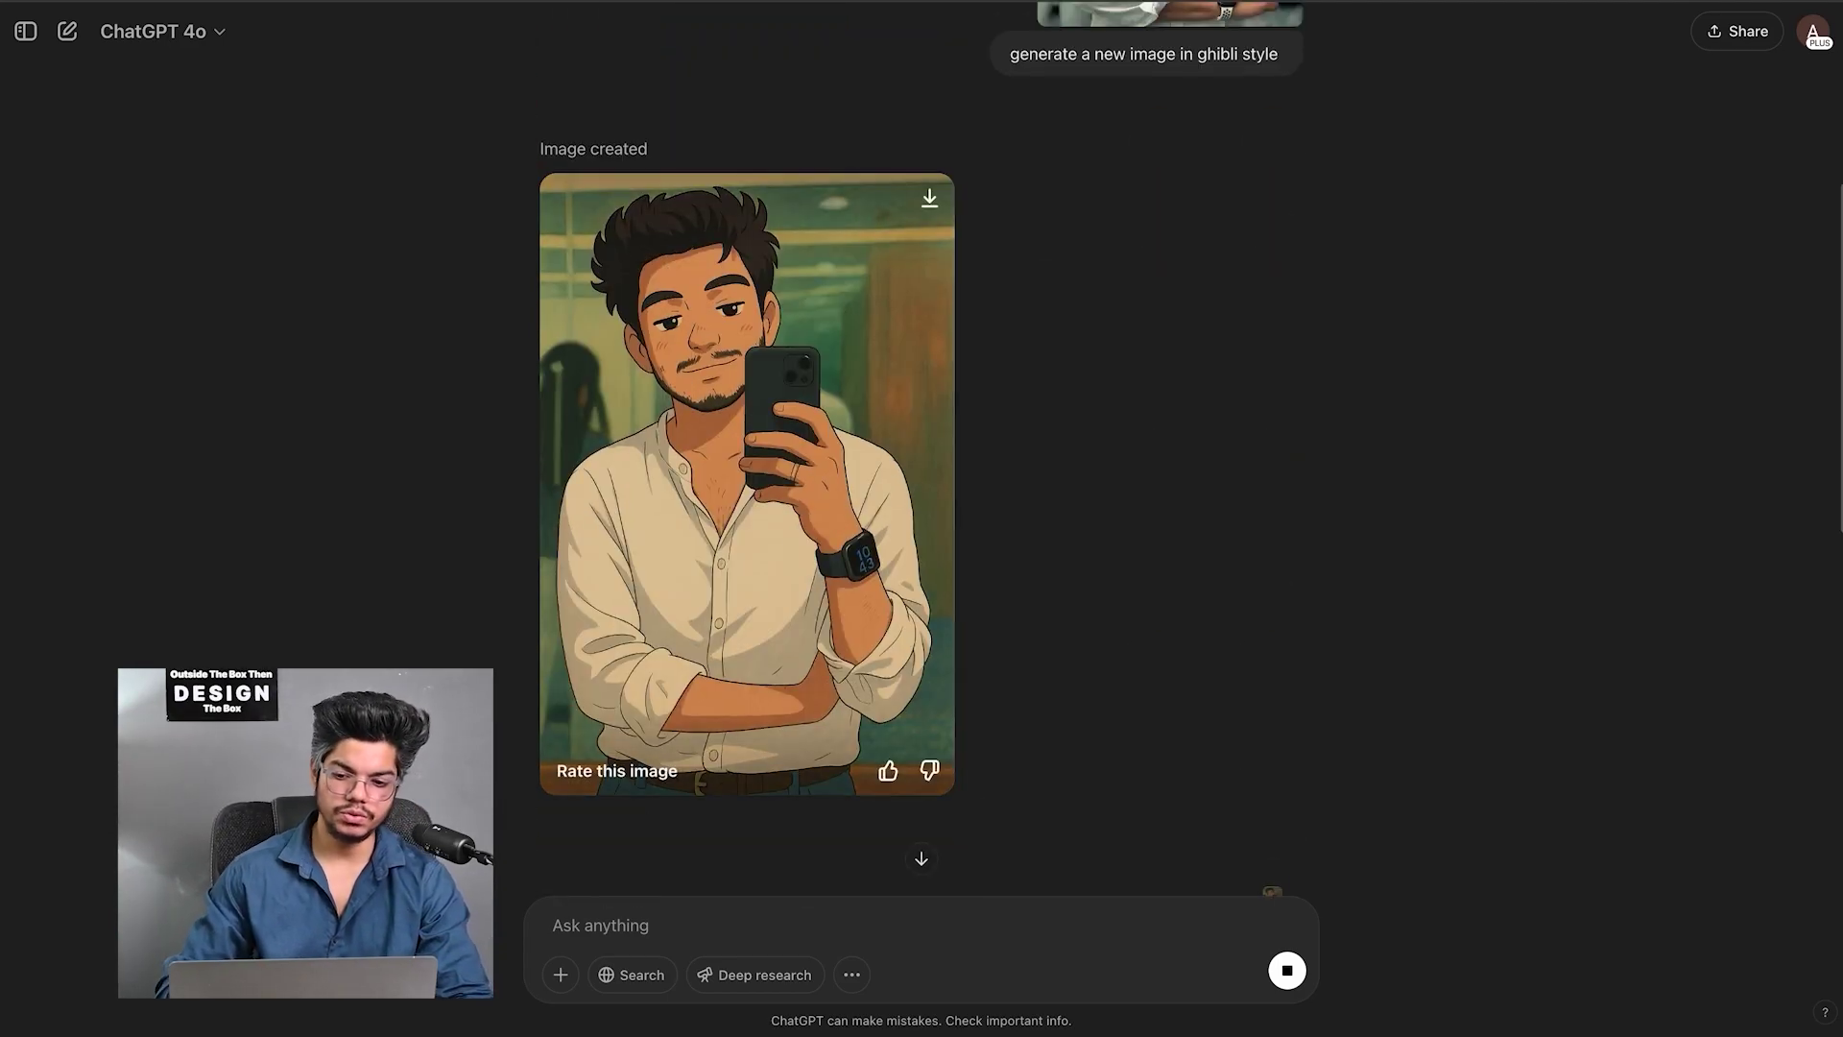
pyautogui.scroll(-6, 747, 448)
pyautogui.scroll(-4, 747, 447)
pyautogui.scroll(6, 747, 447)
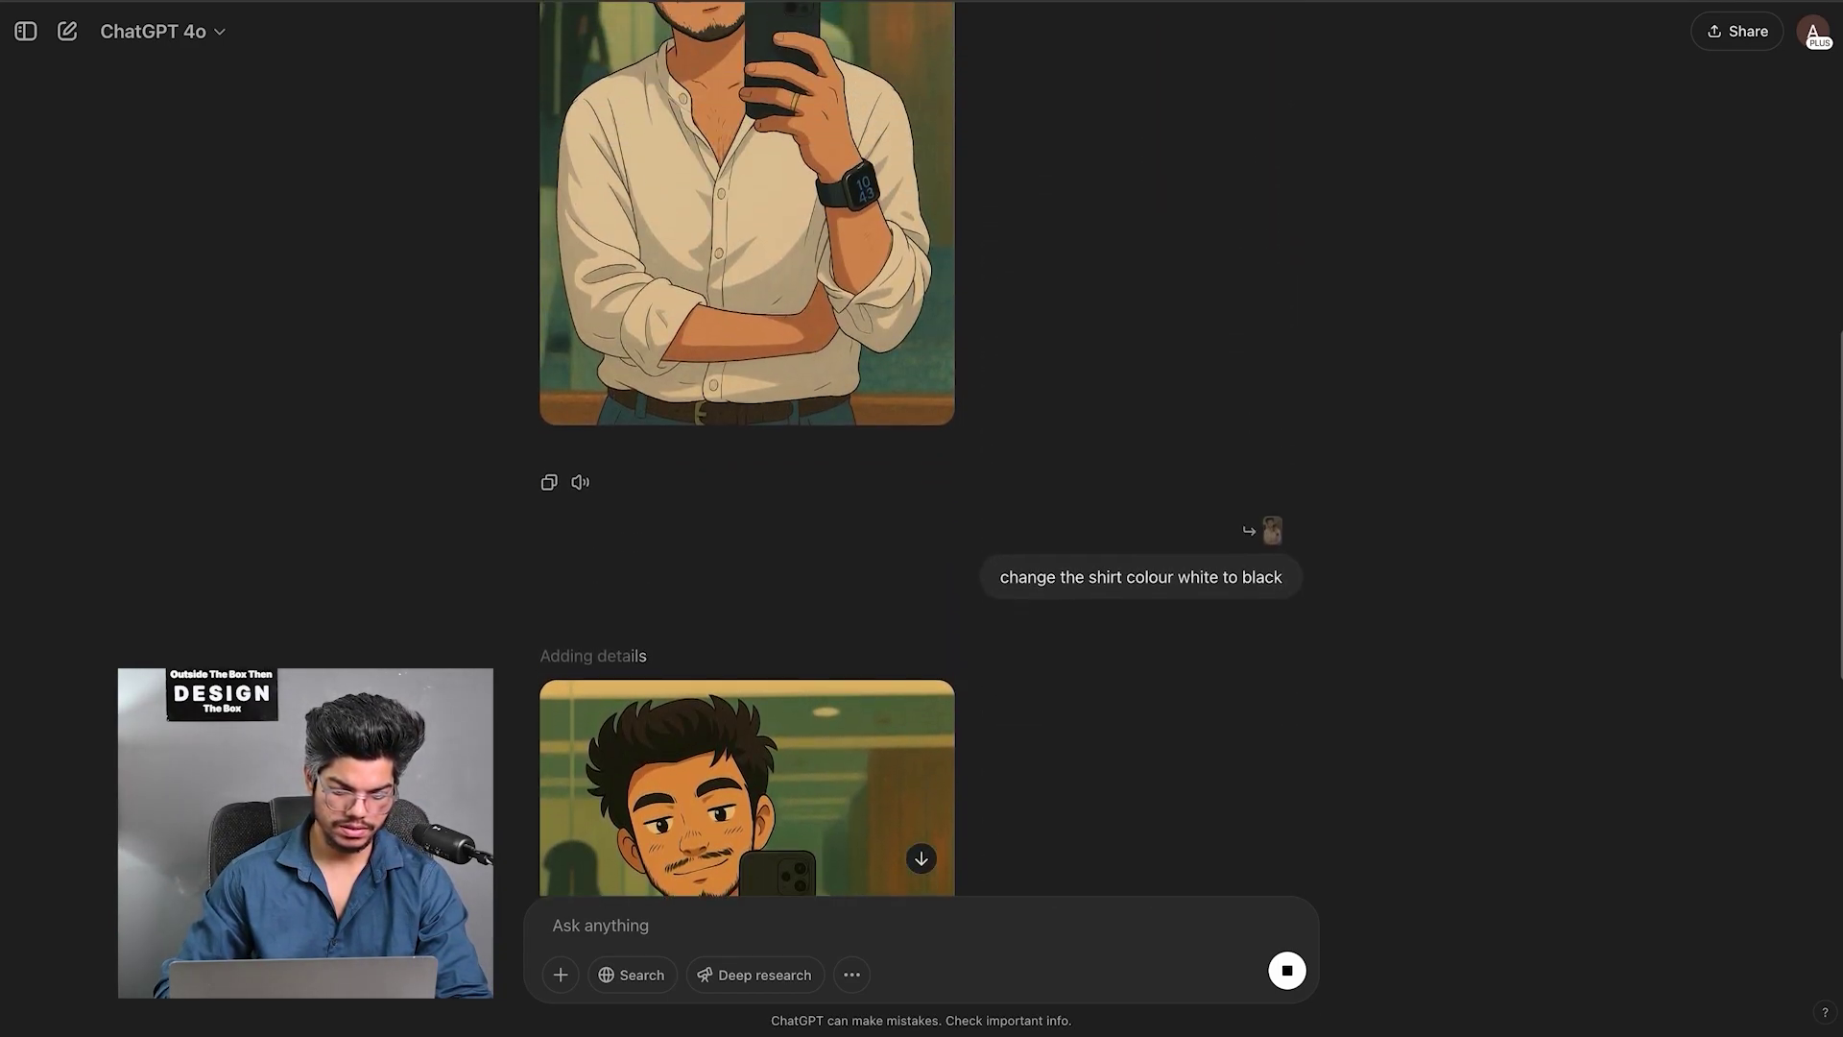
pyautogui.scroll(-7, 747, 448)
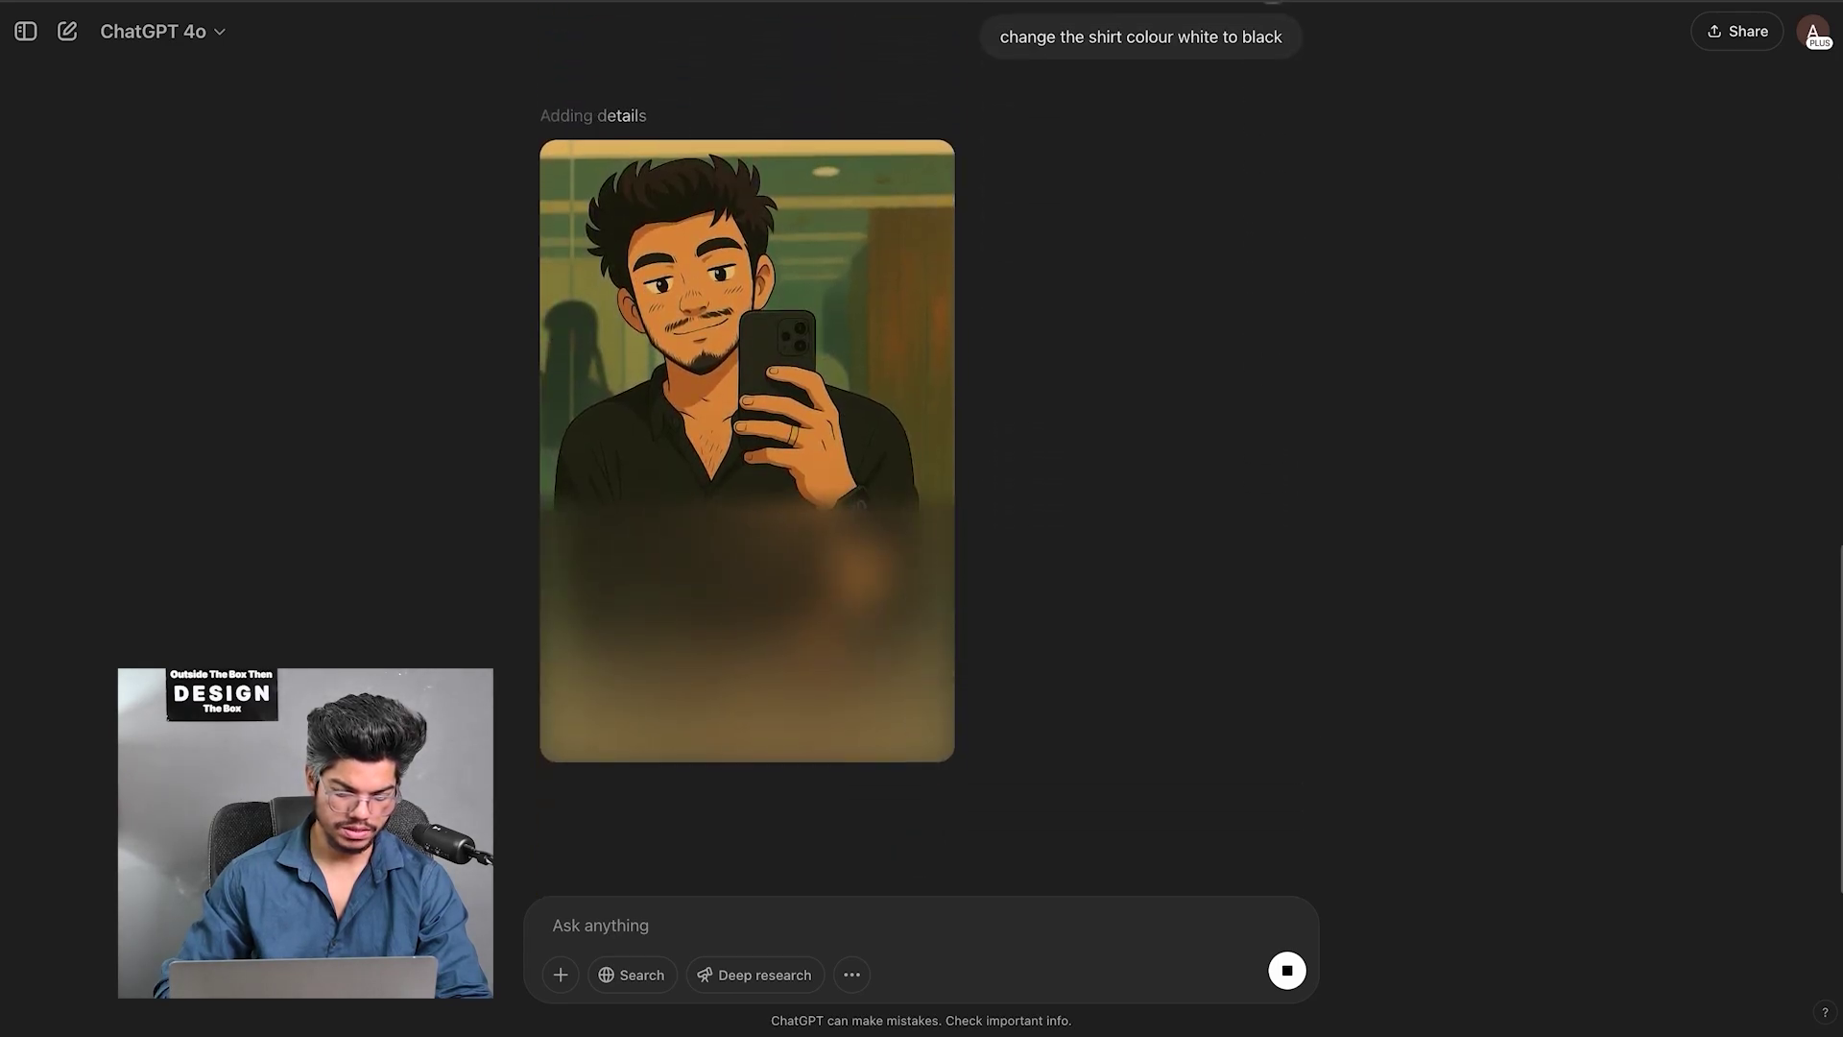
pyautogui.scroll(1, 720, 601)
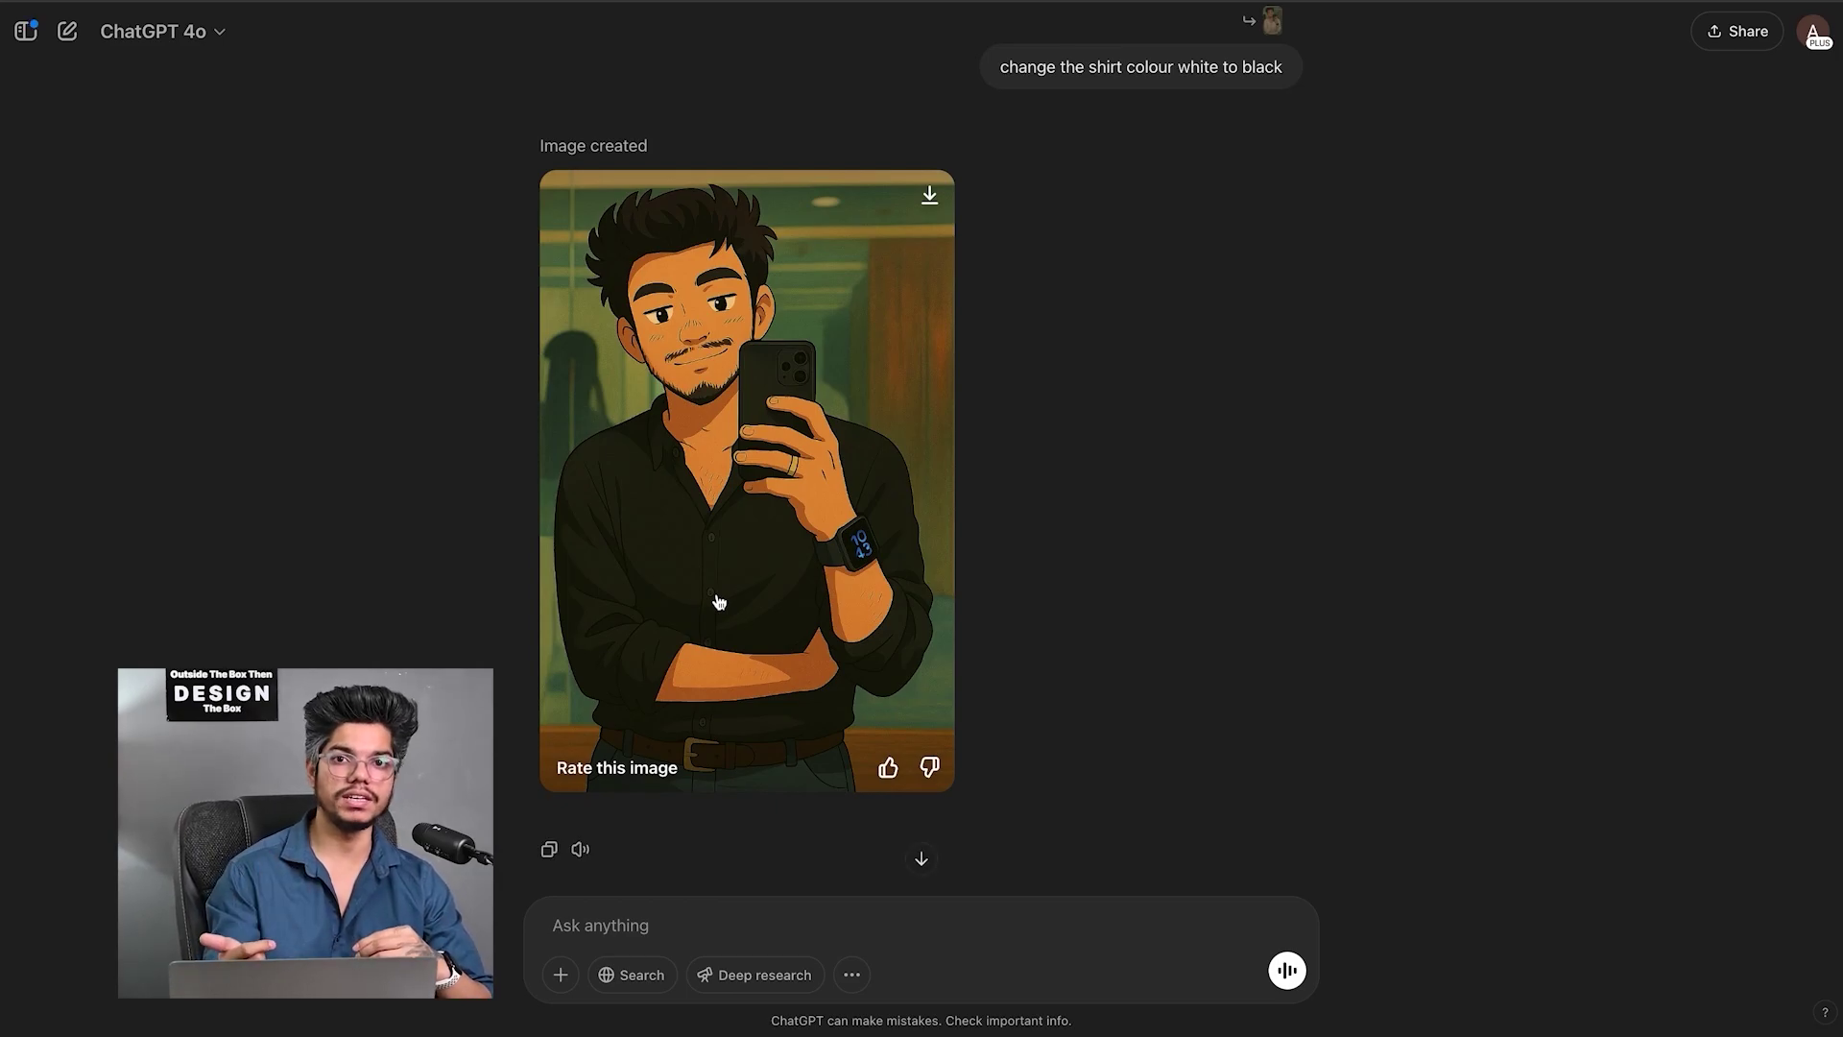
pyautogui.click(711, 534)
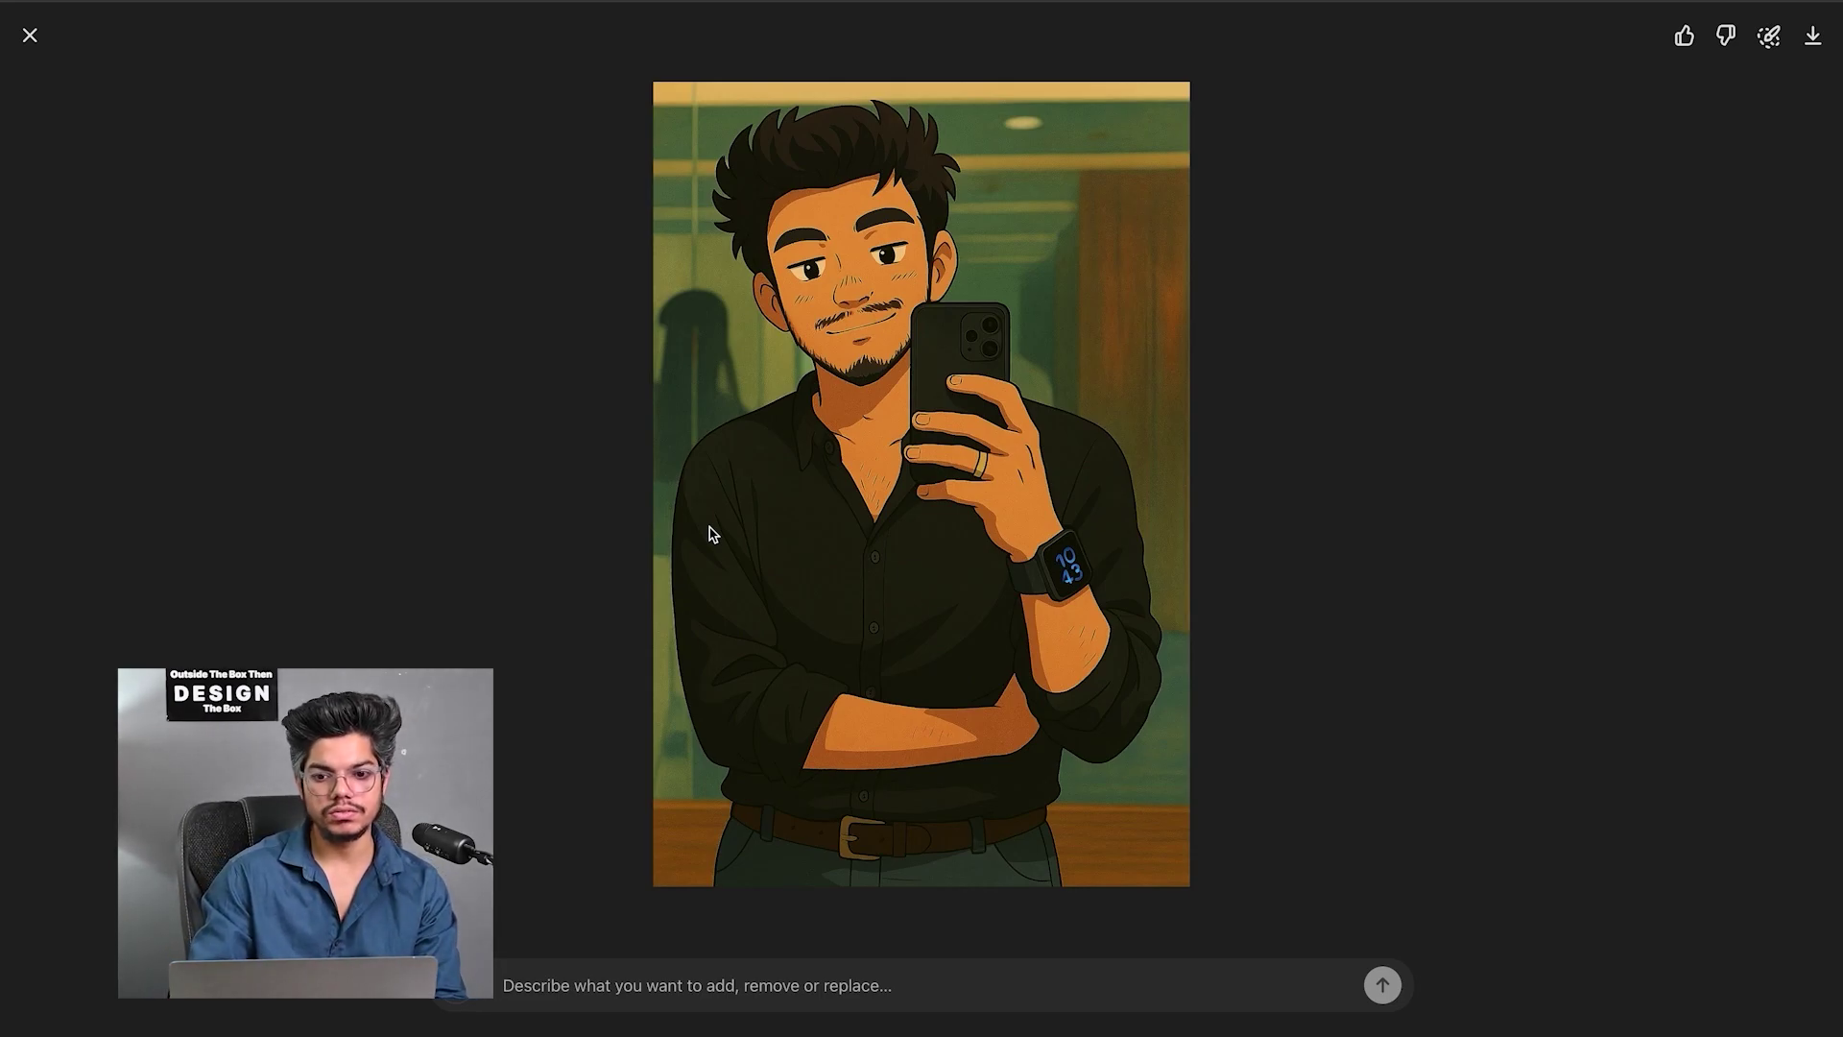
pyautogui.press('Escape')
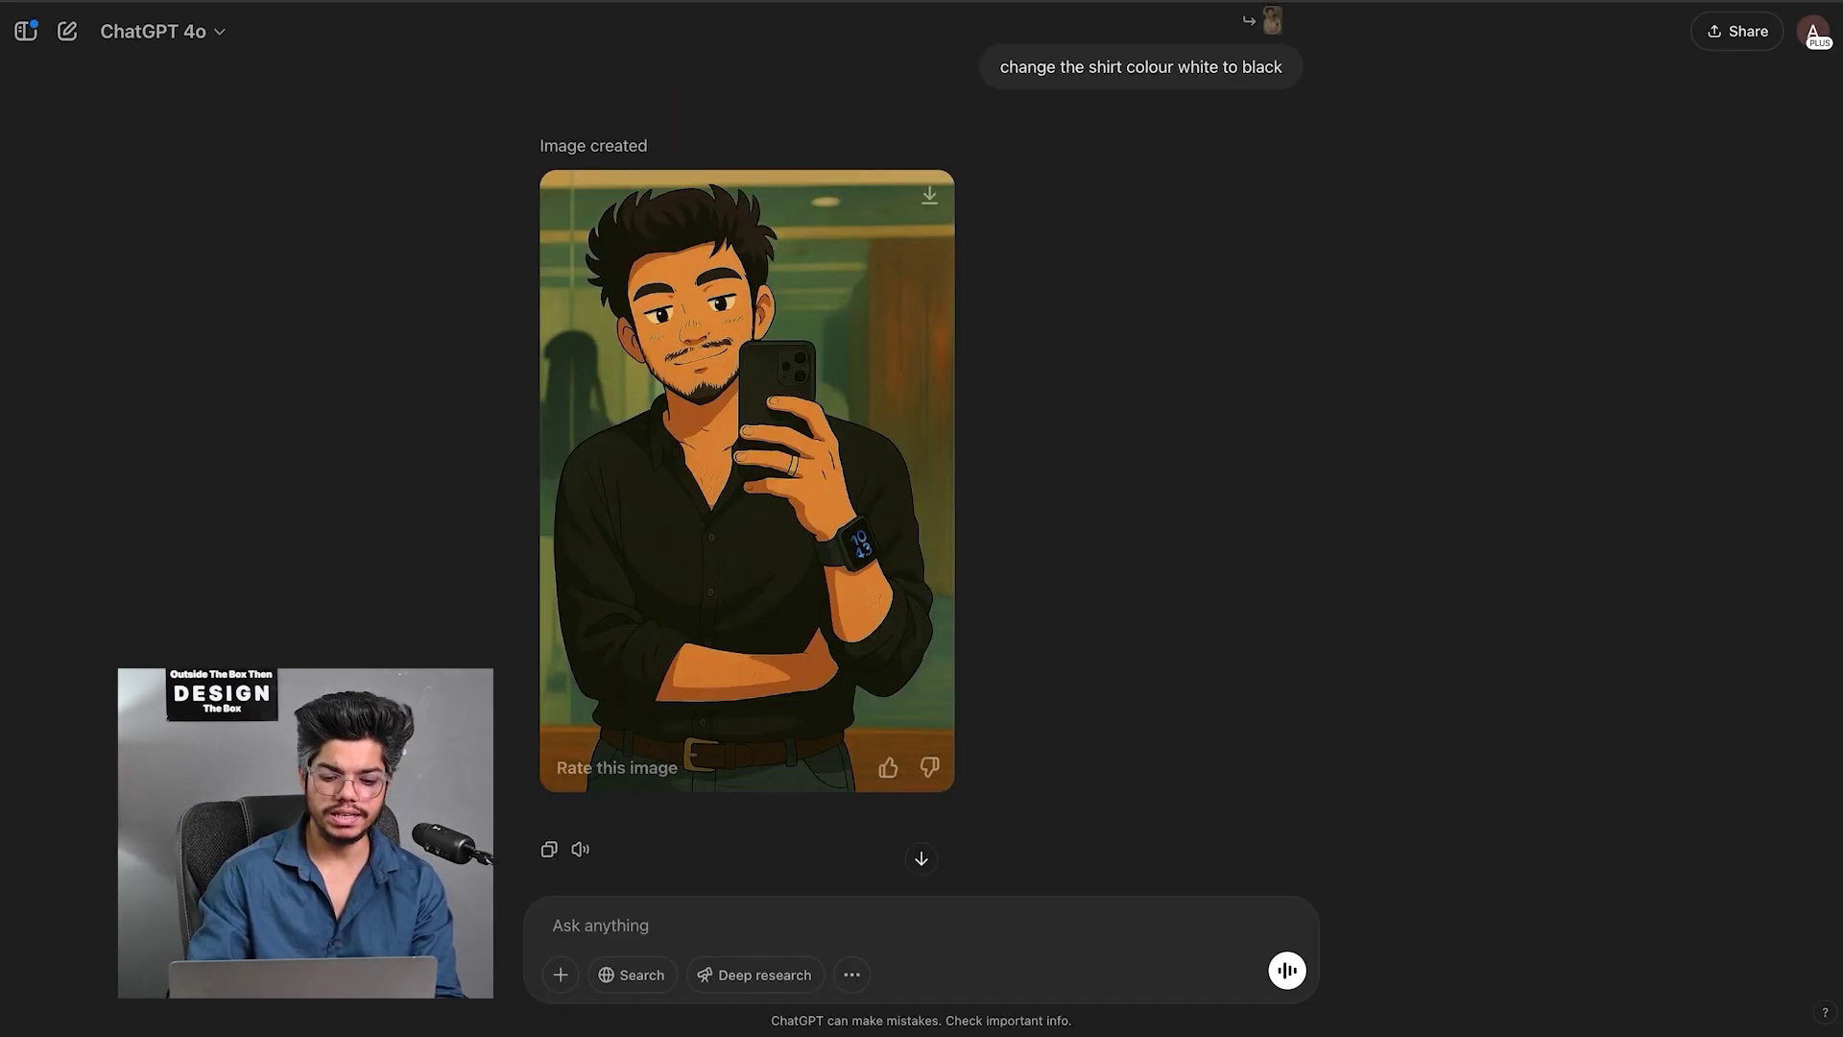
# Open the "Friends Lobby PUBG Mobile" chat and view the meme request's two source images and the generated quiz-show meme enlarged
pyautogui.click(23, 38)
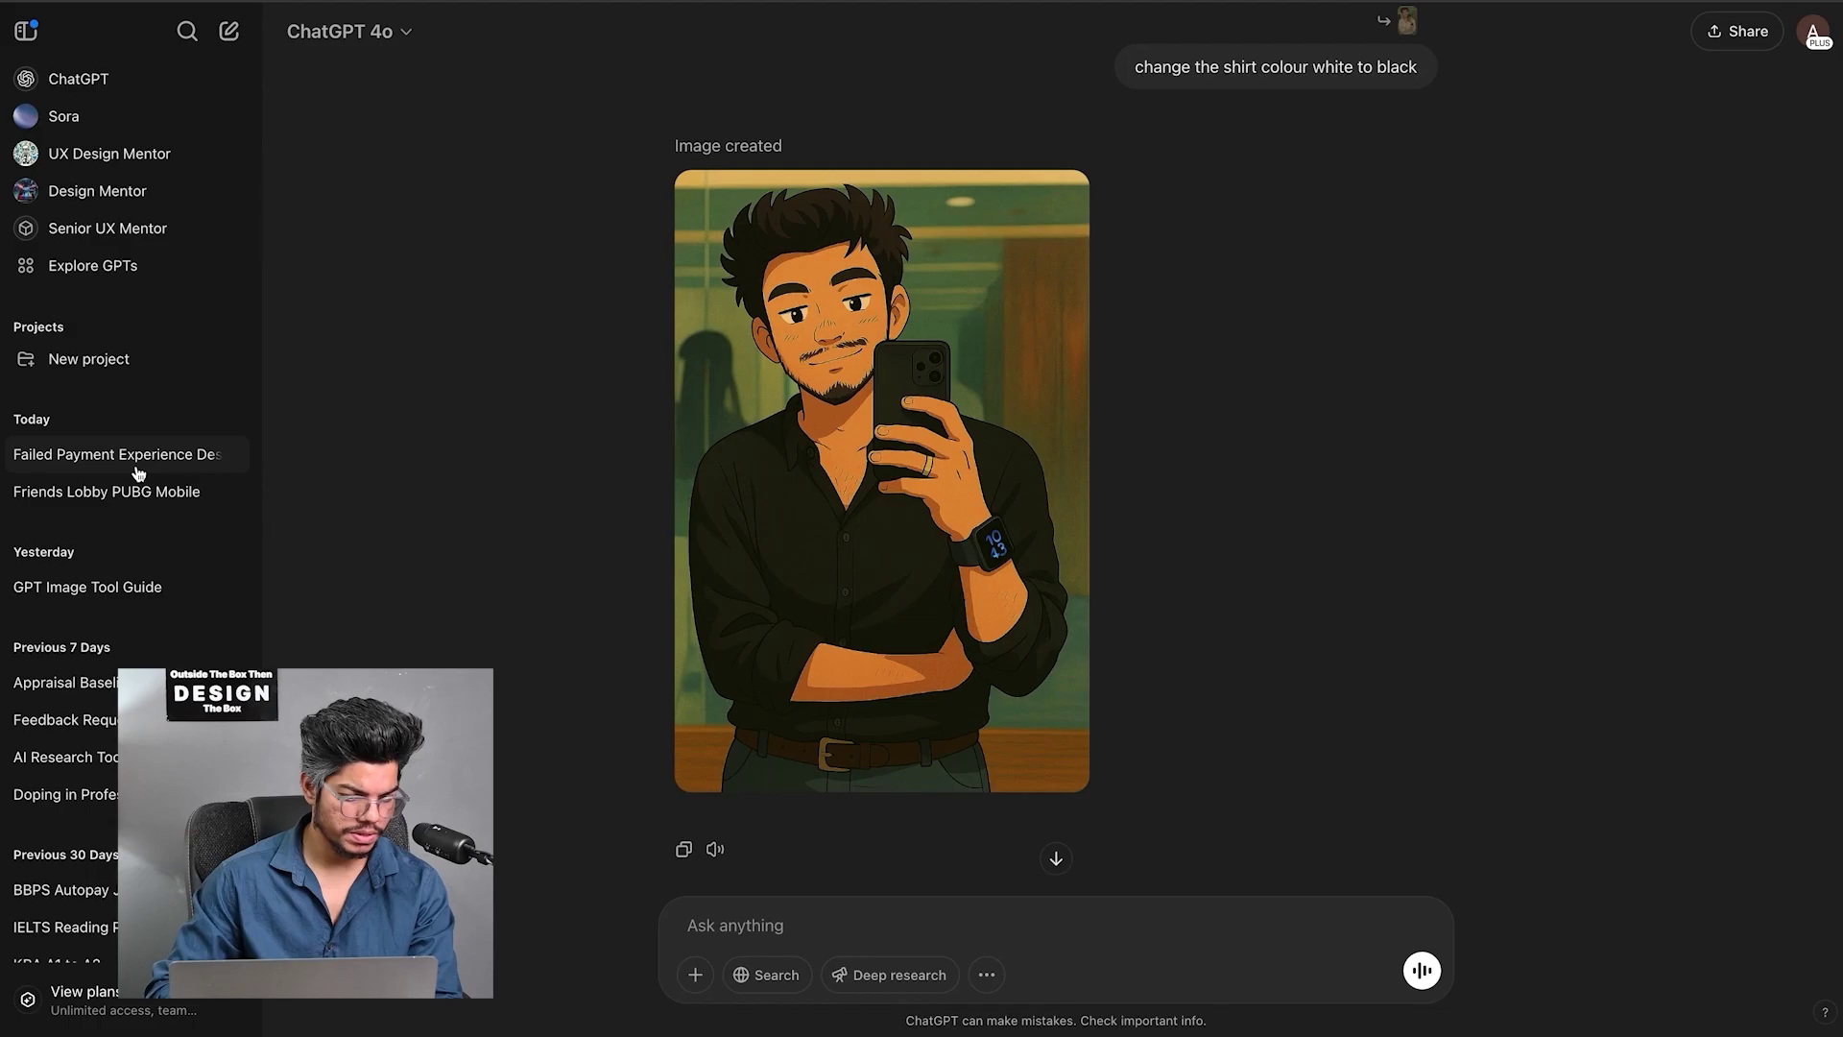
pyautogui.click(182, 509)
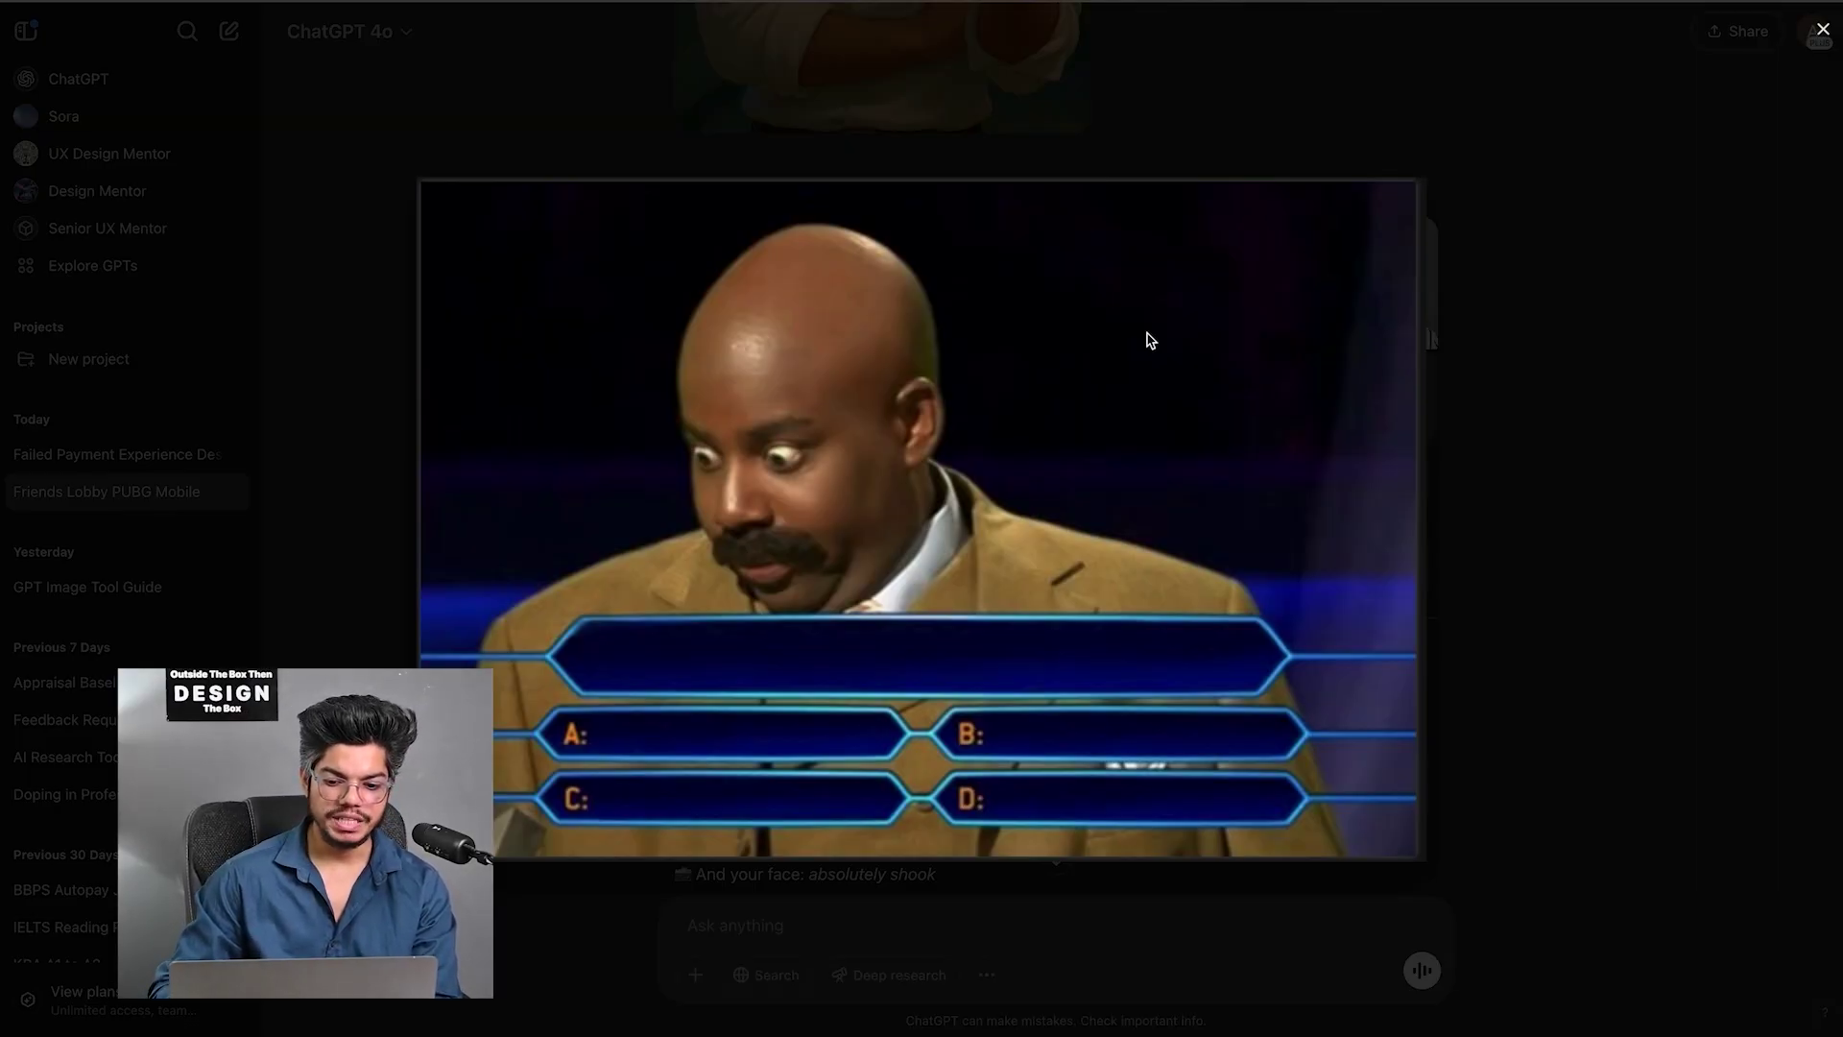
pyautogui.press('Escape')
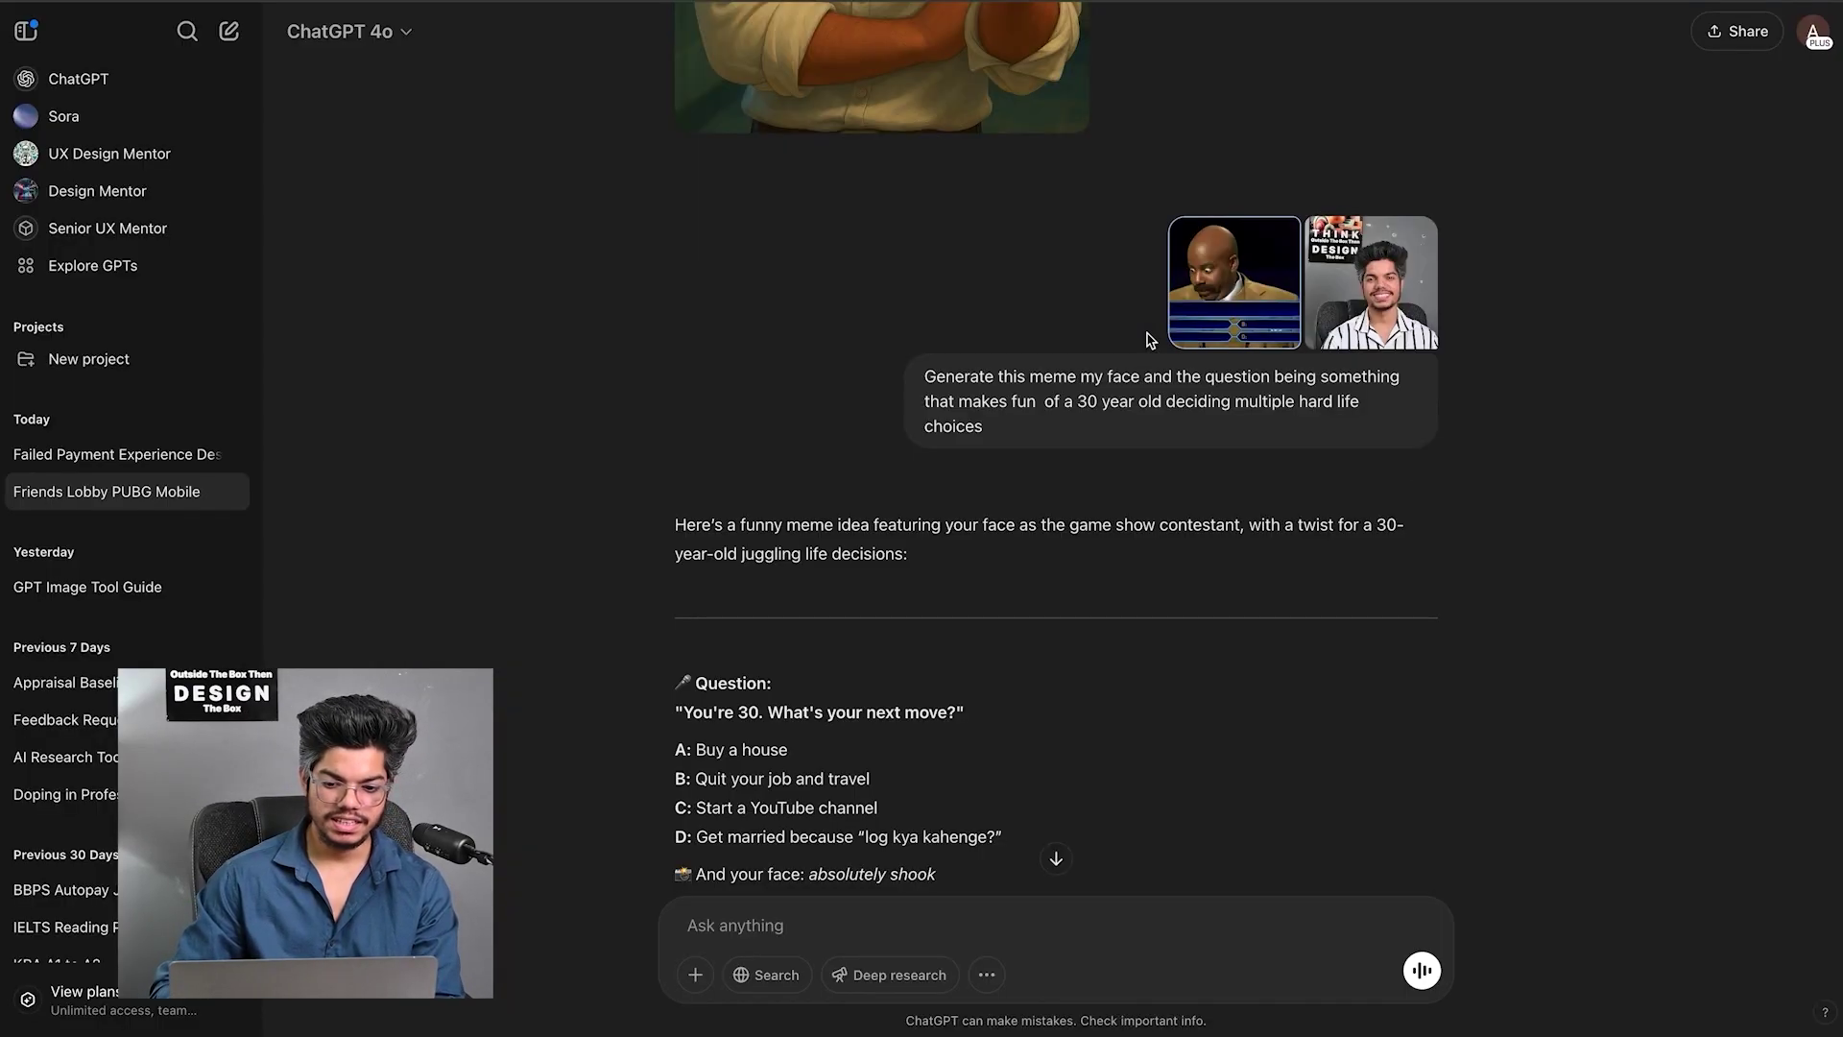
pyautogui.click(1356, 289)
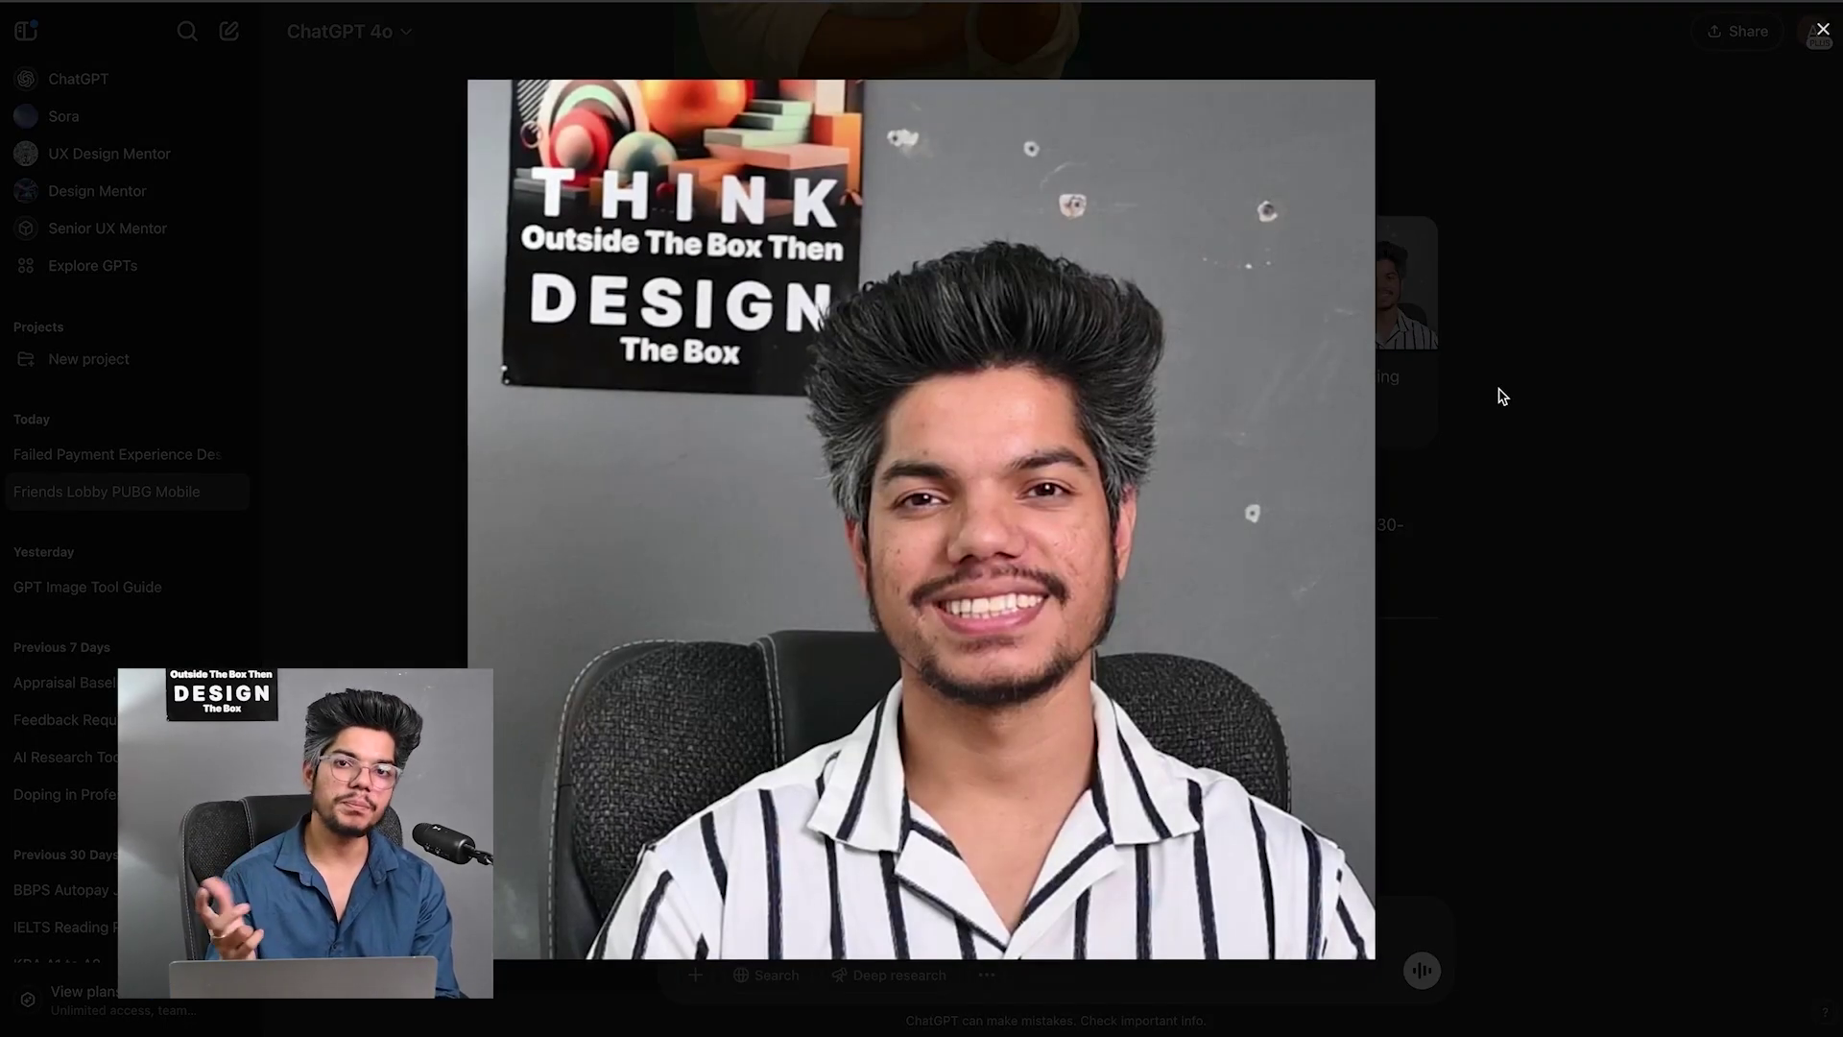
pyautogui.press('Escape')
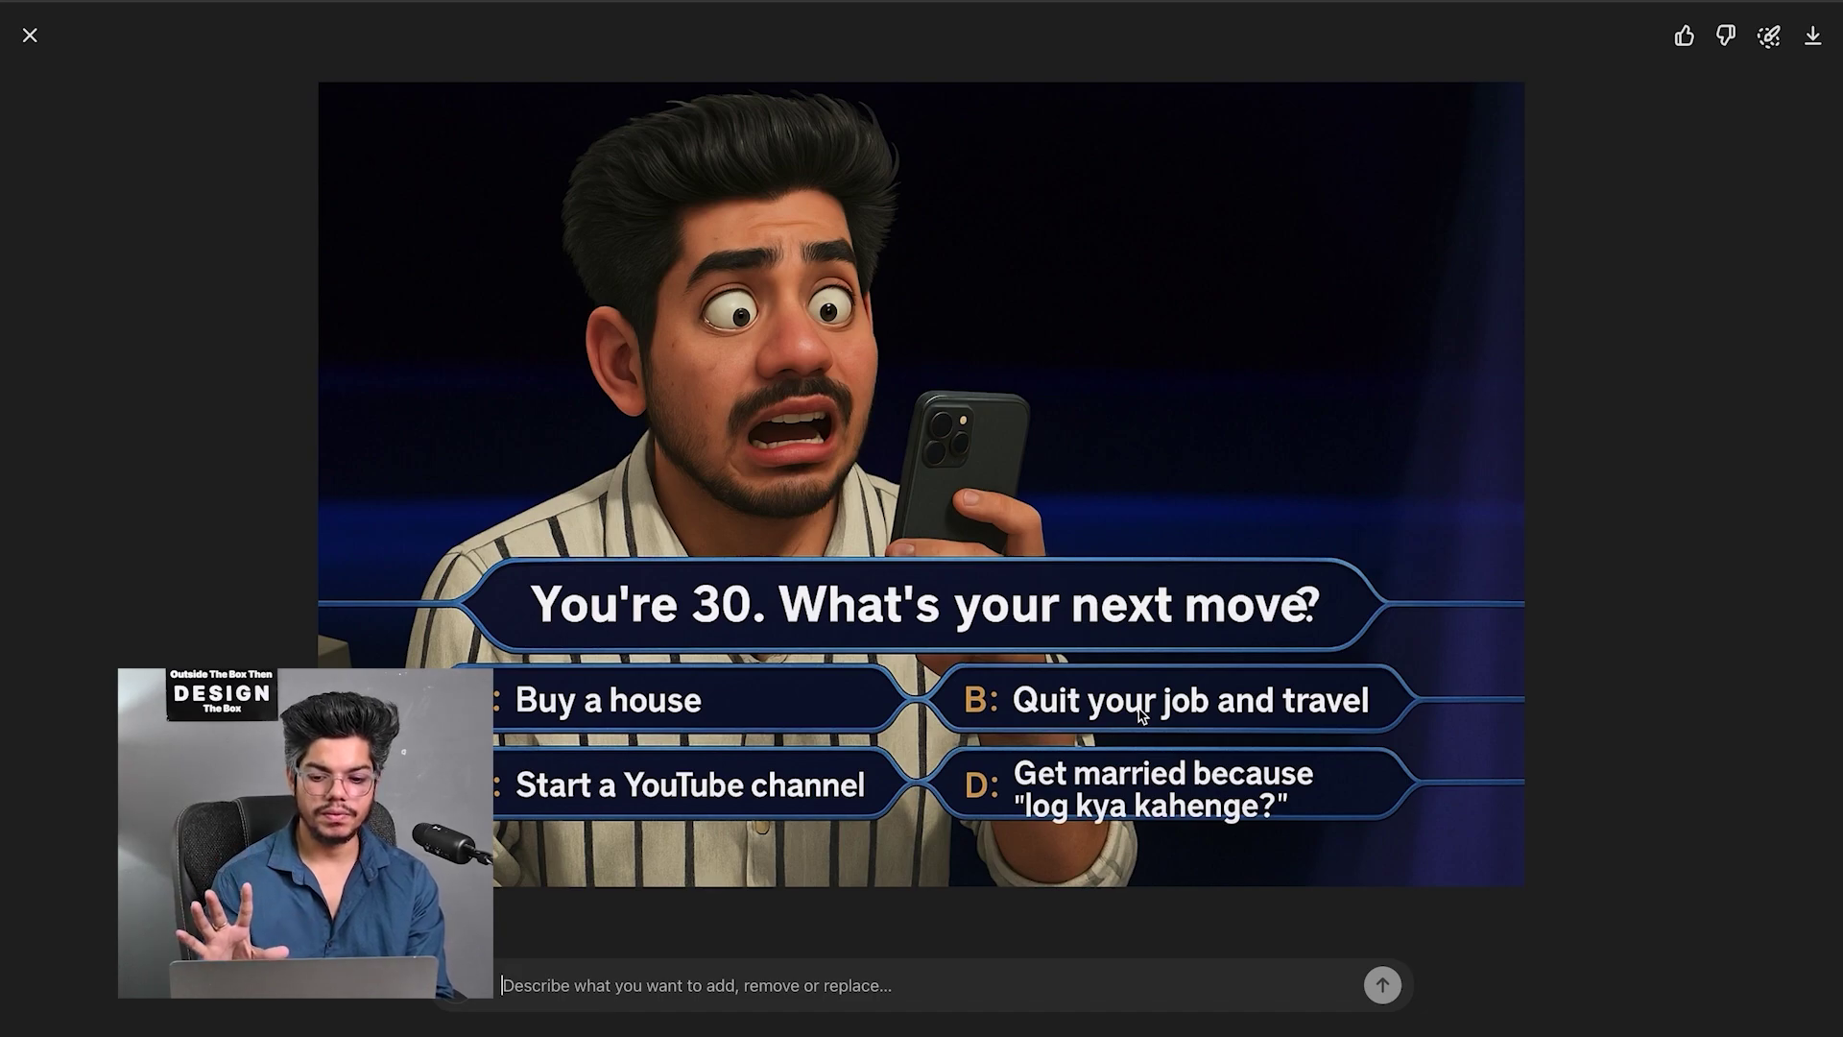
pyautogui.press('Escape')
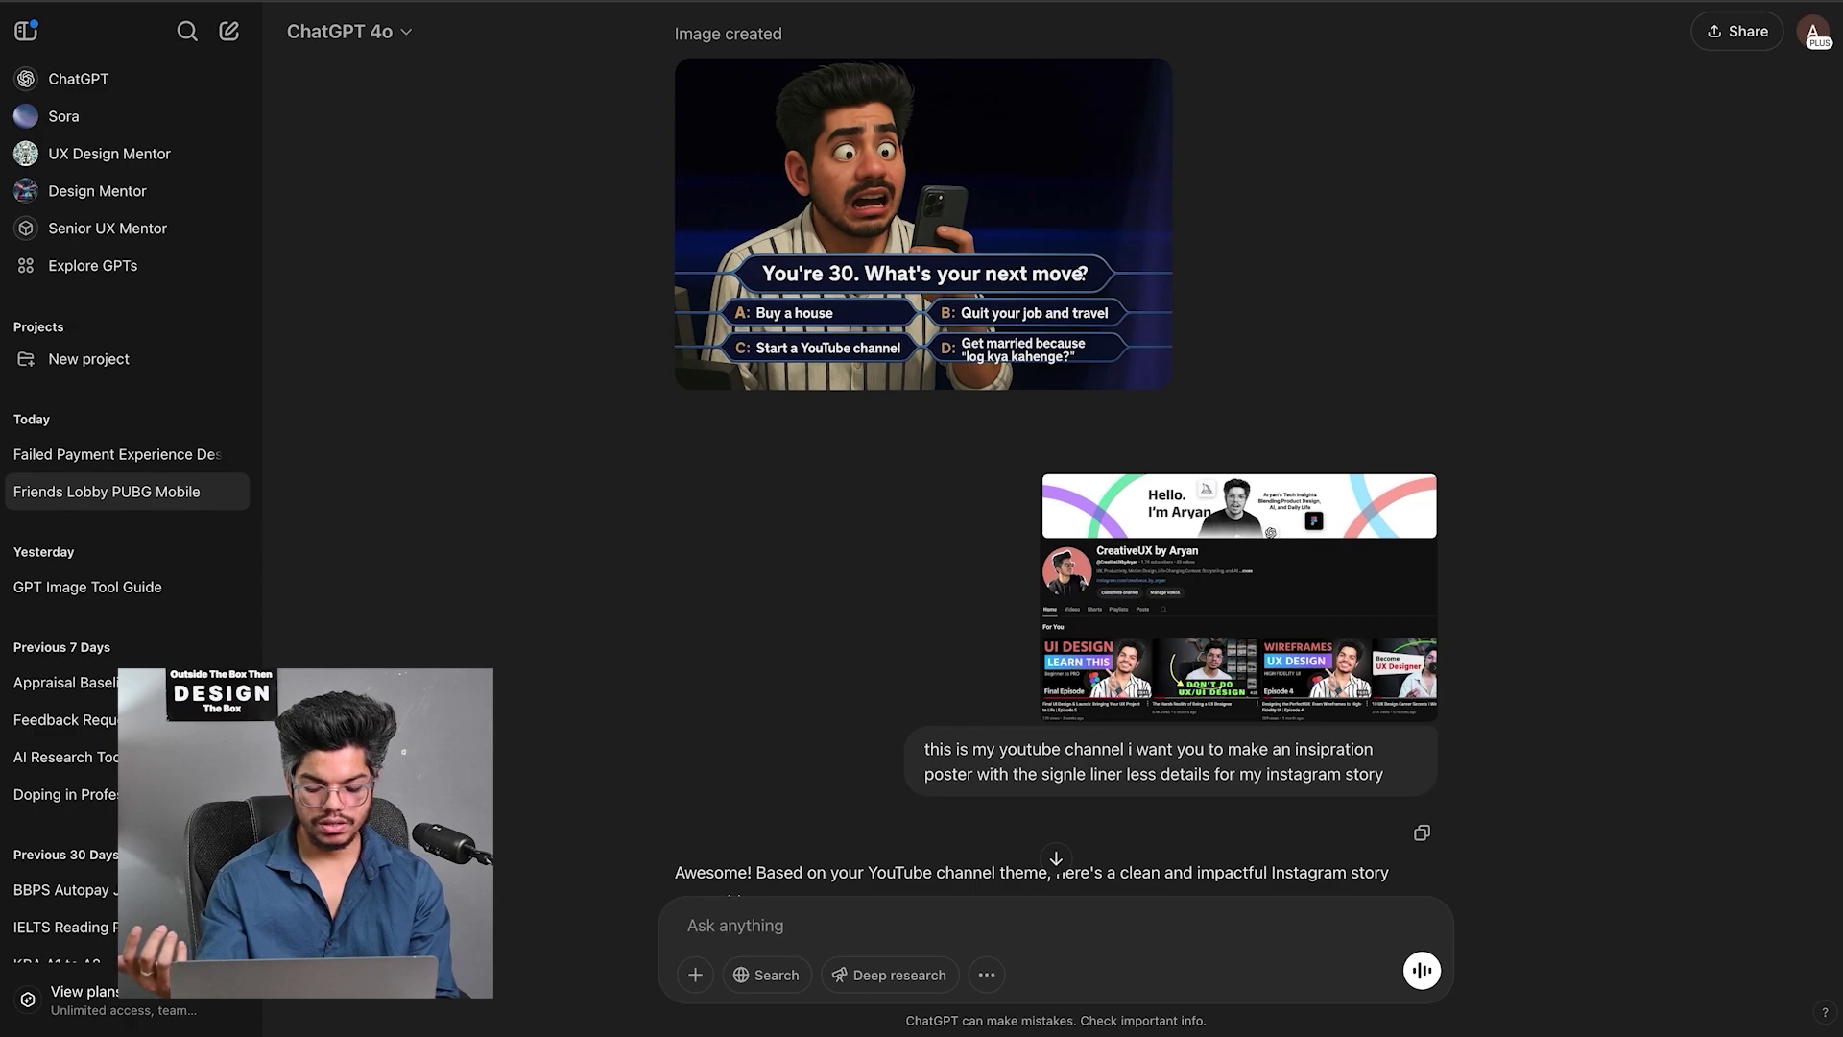
# View the generated quiz-show meme "You're 30. What's your next move?" enlarged again and return to it in the conversation
pyautogui.scroll(3, 1095, 555)
pyautogui.click(1094, 555)
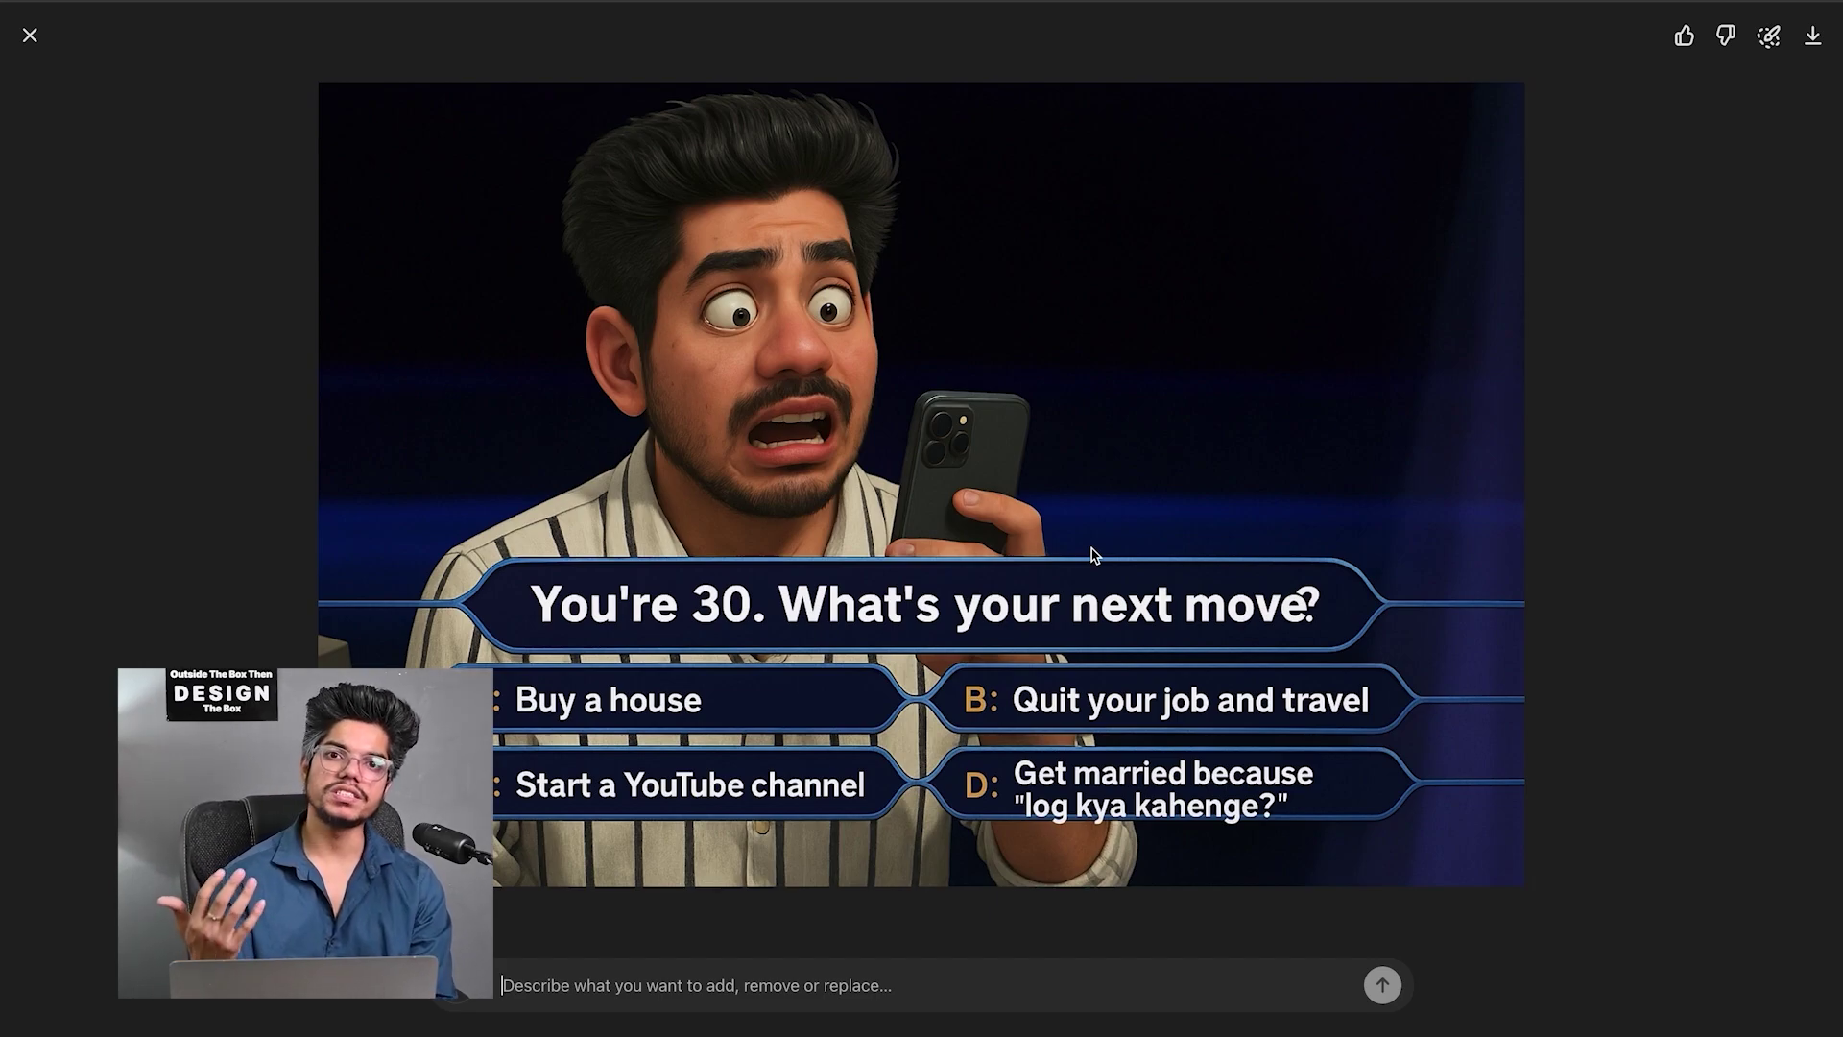
pyautogui.click(29, 35)
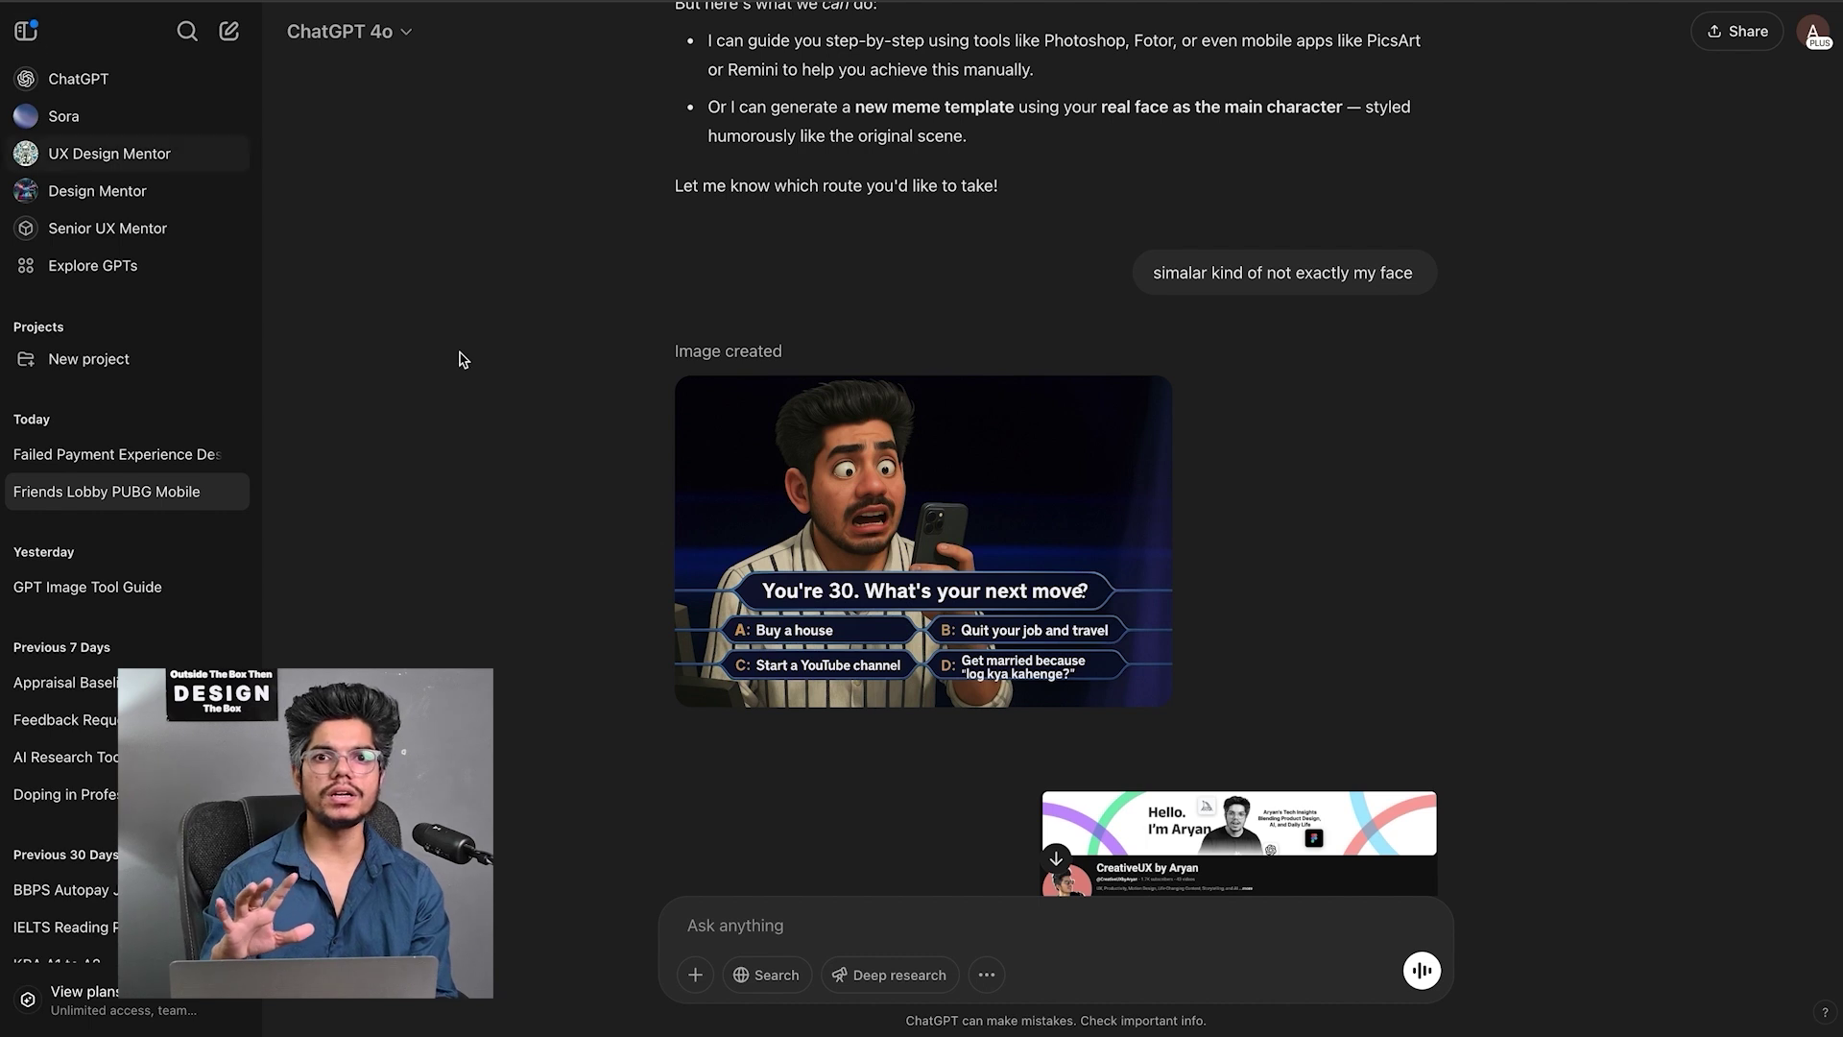
pyautogui.click(778, 418)
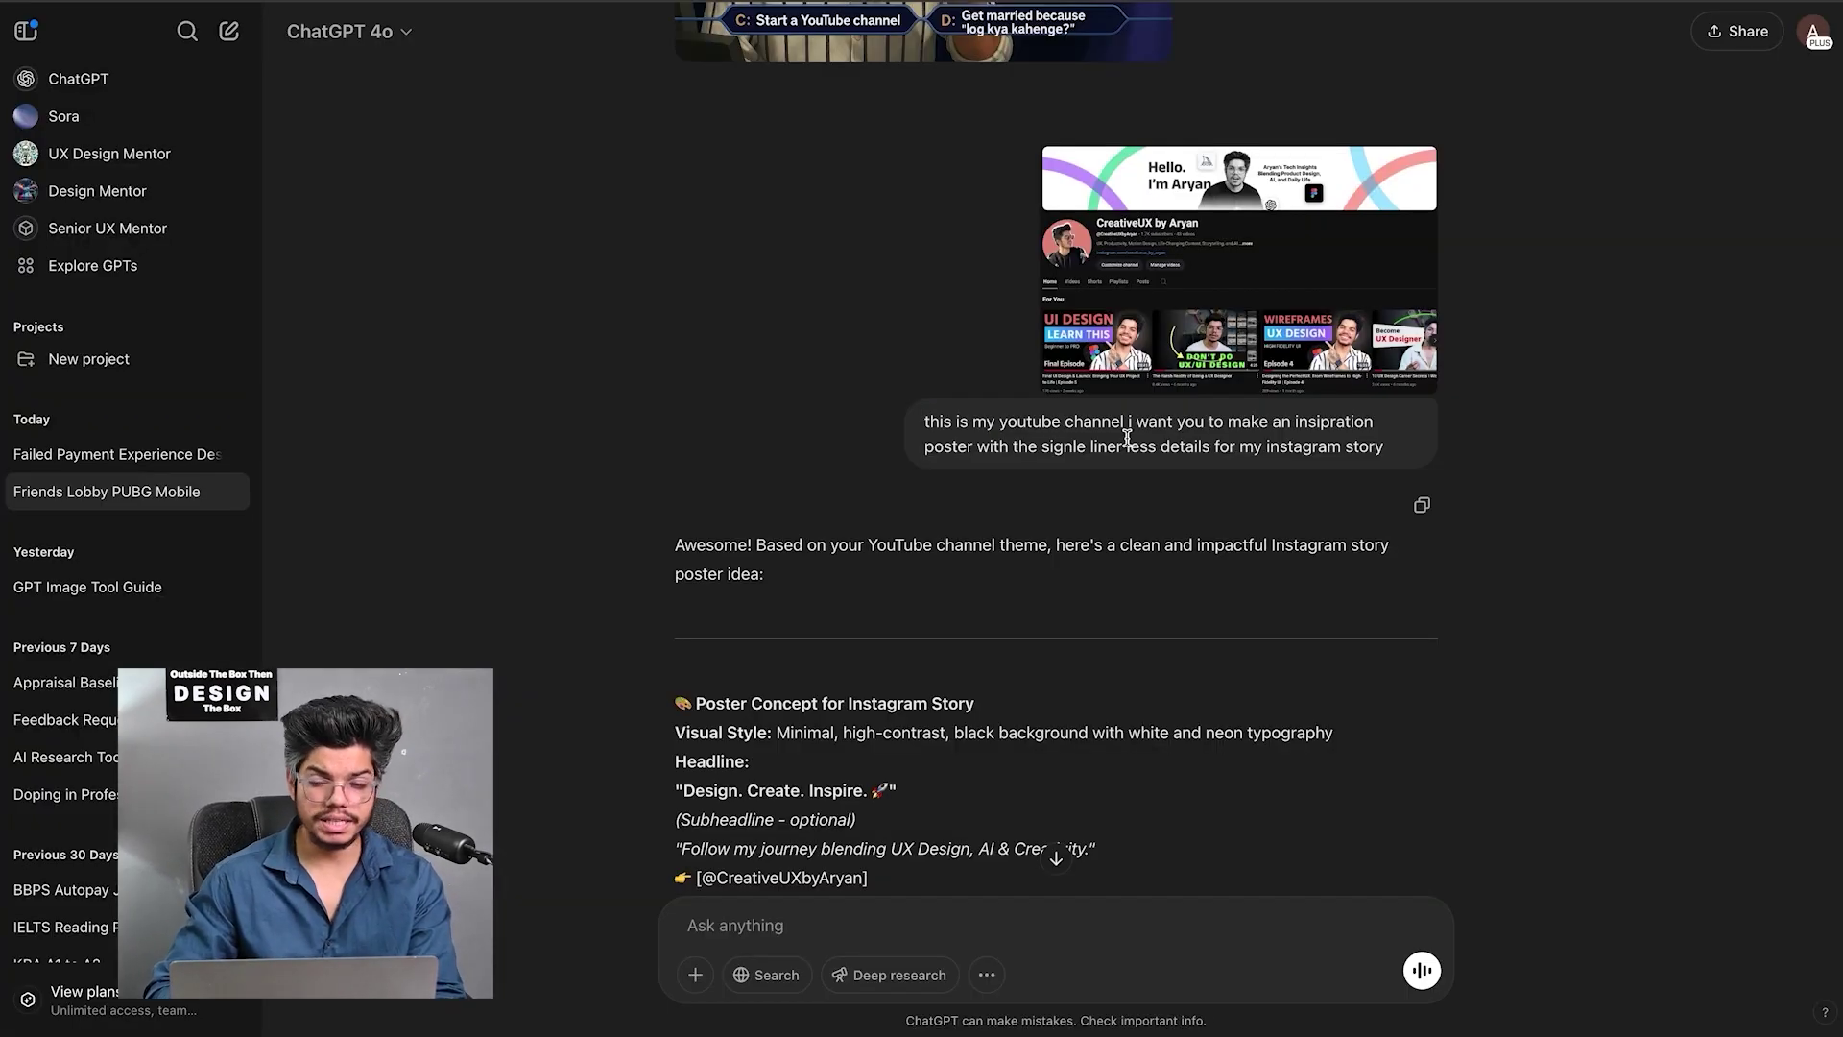
# Review the Instagram story poster request and view the "Design. Create. Inspire." poster and its Ghibli-style version enlarged
pyautogui.scroll(-1, 1127, 436)
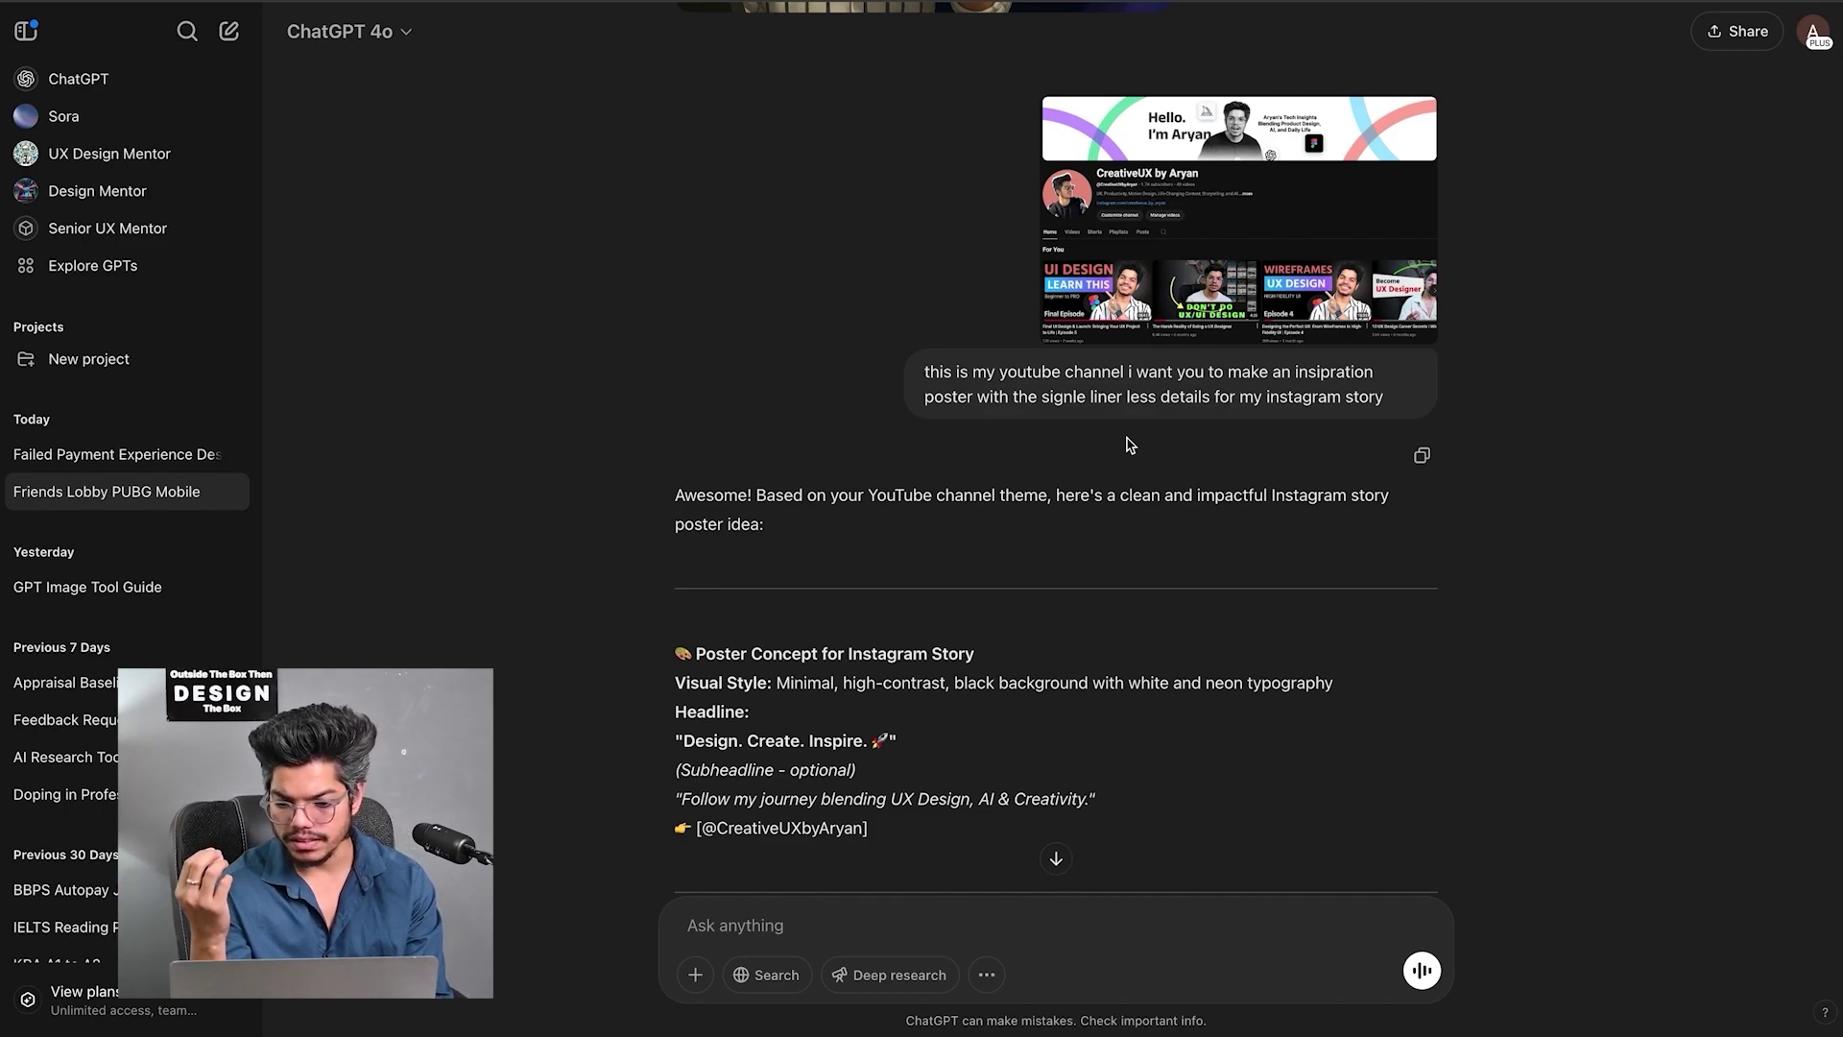
pyautogui.scroll(-15, 1127, 444)
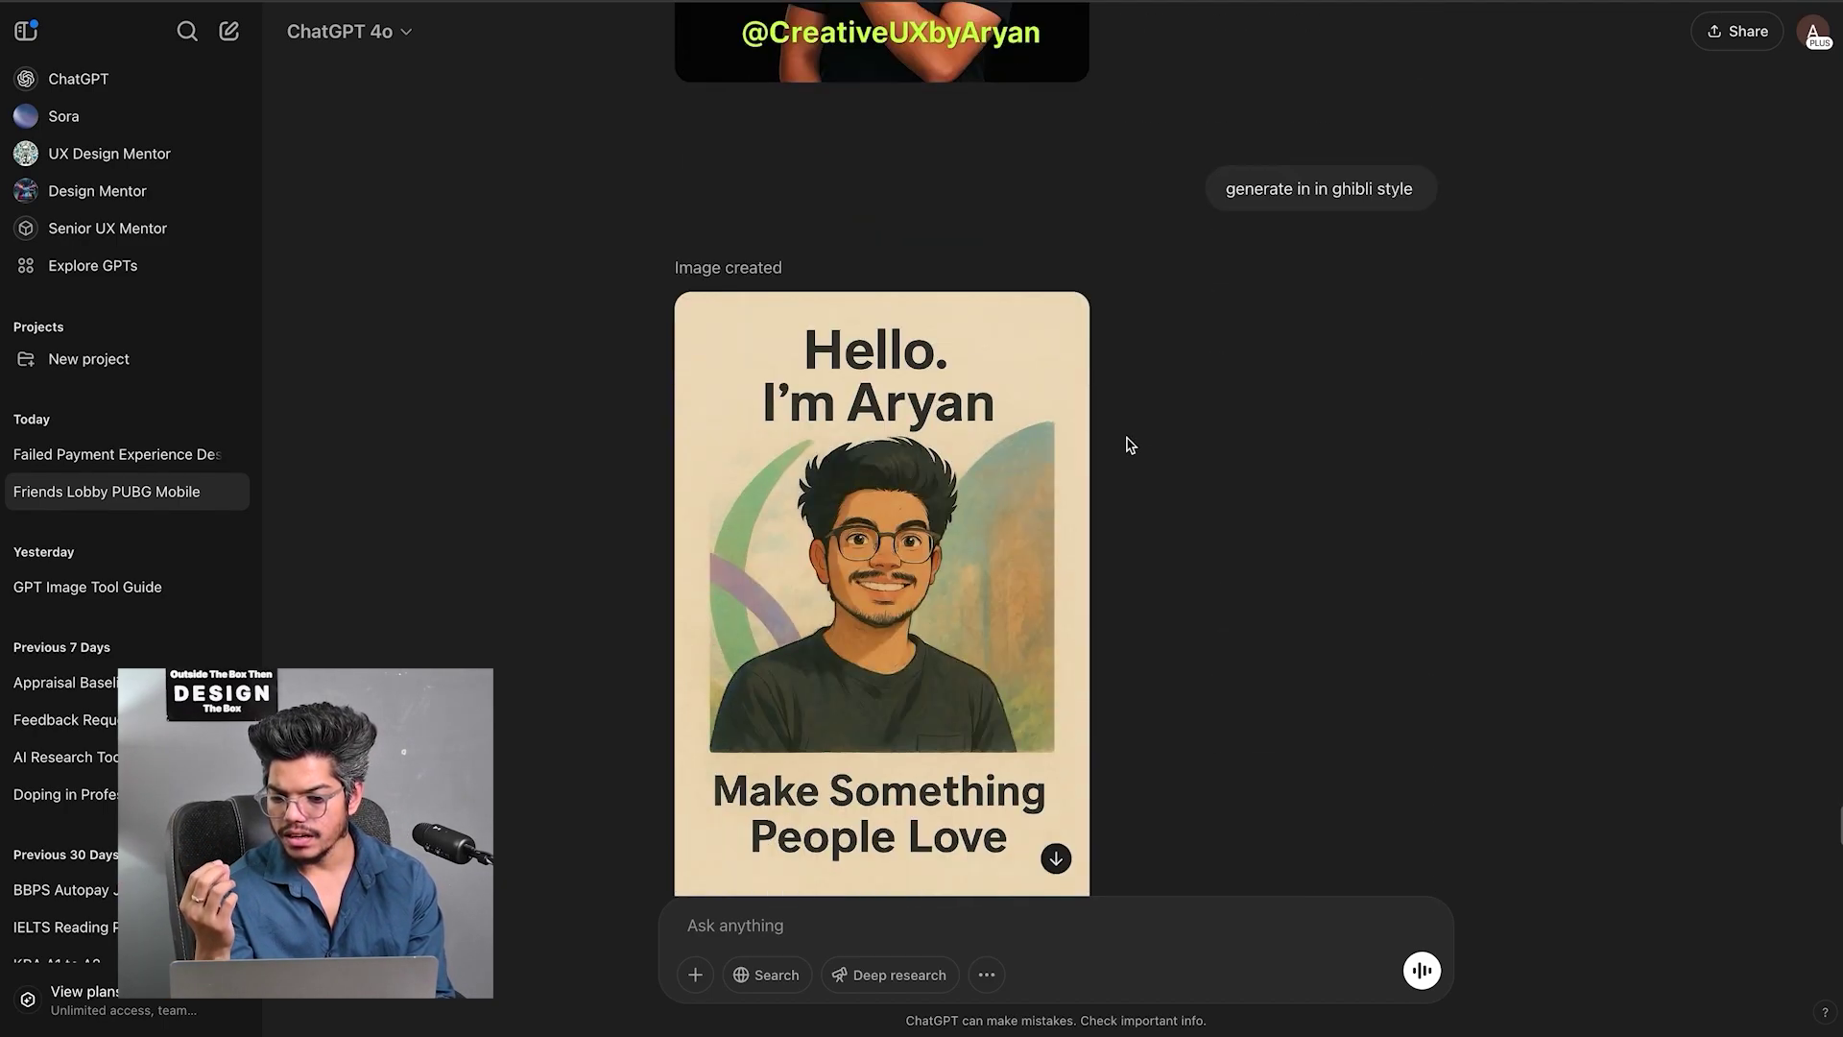
pyautogui.scroll(5, 1123, 444)
pyautogui.click(992, 348)
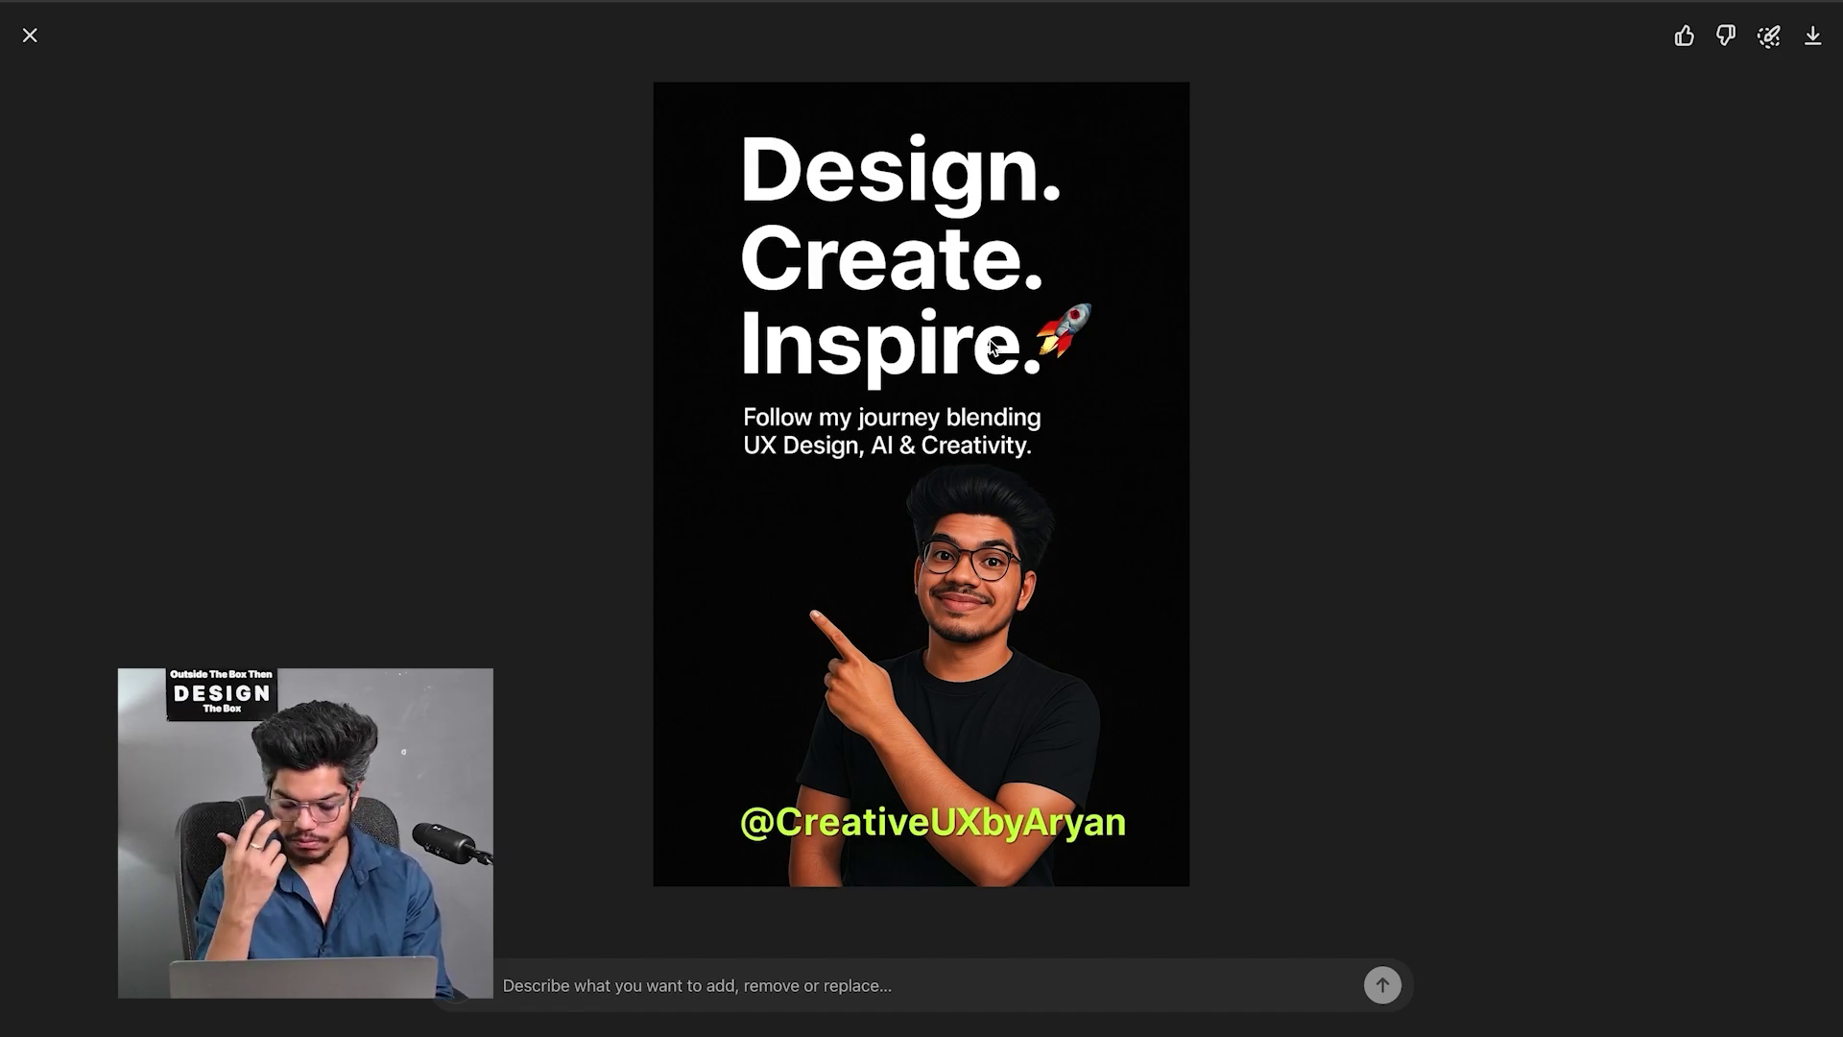
pyautogui.press('Escape')
pyautogui.scroll(-15, 928, 164)
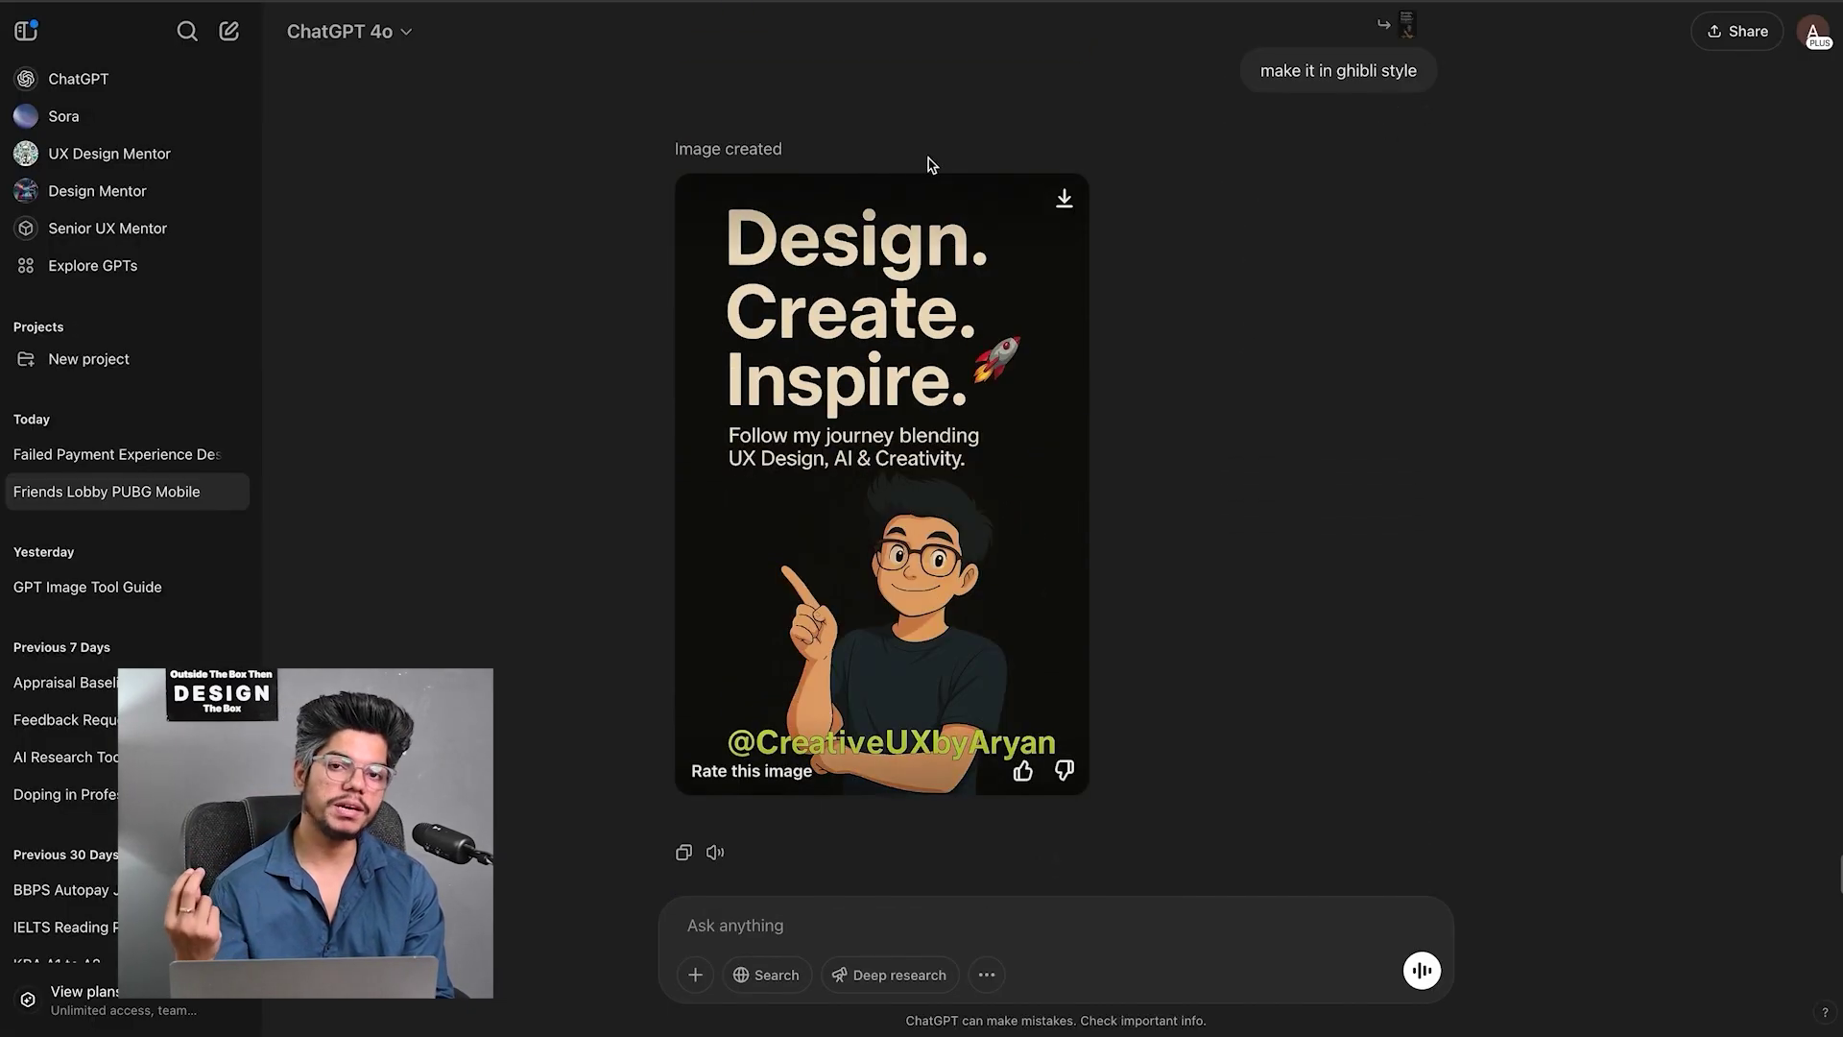
pyautogui.click(1025, 579)
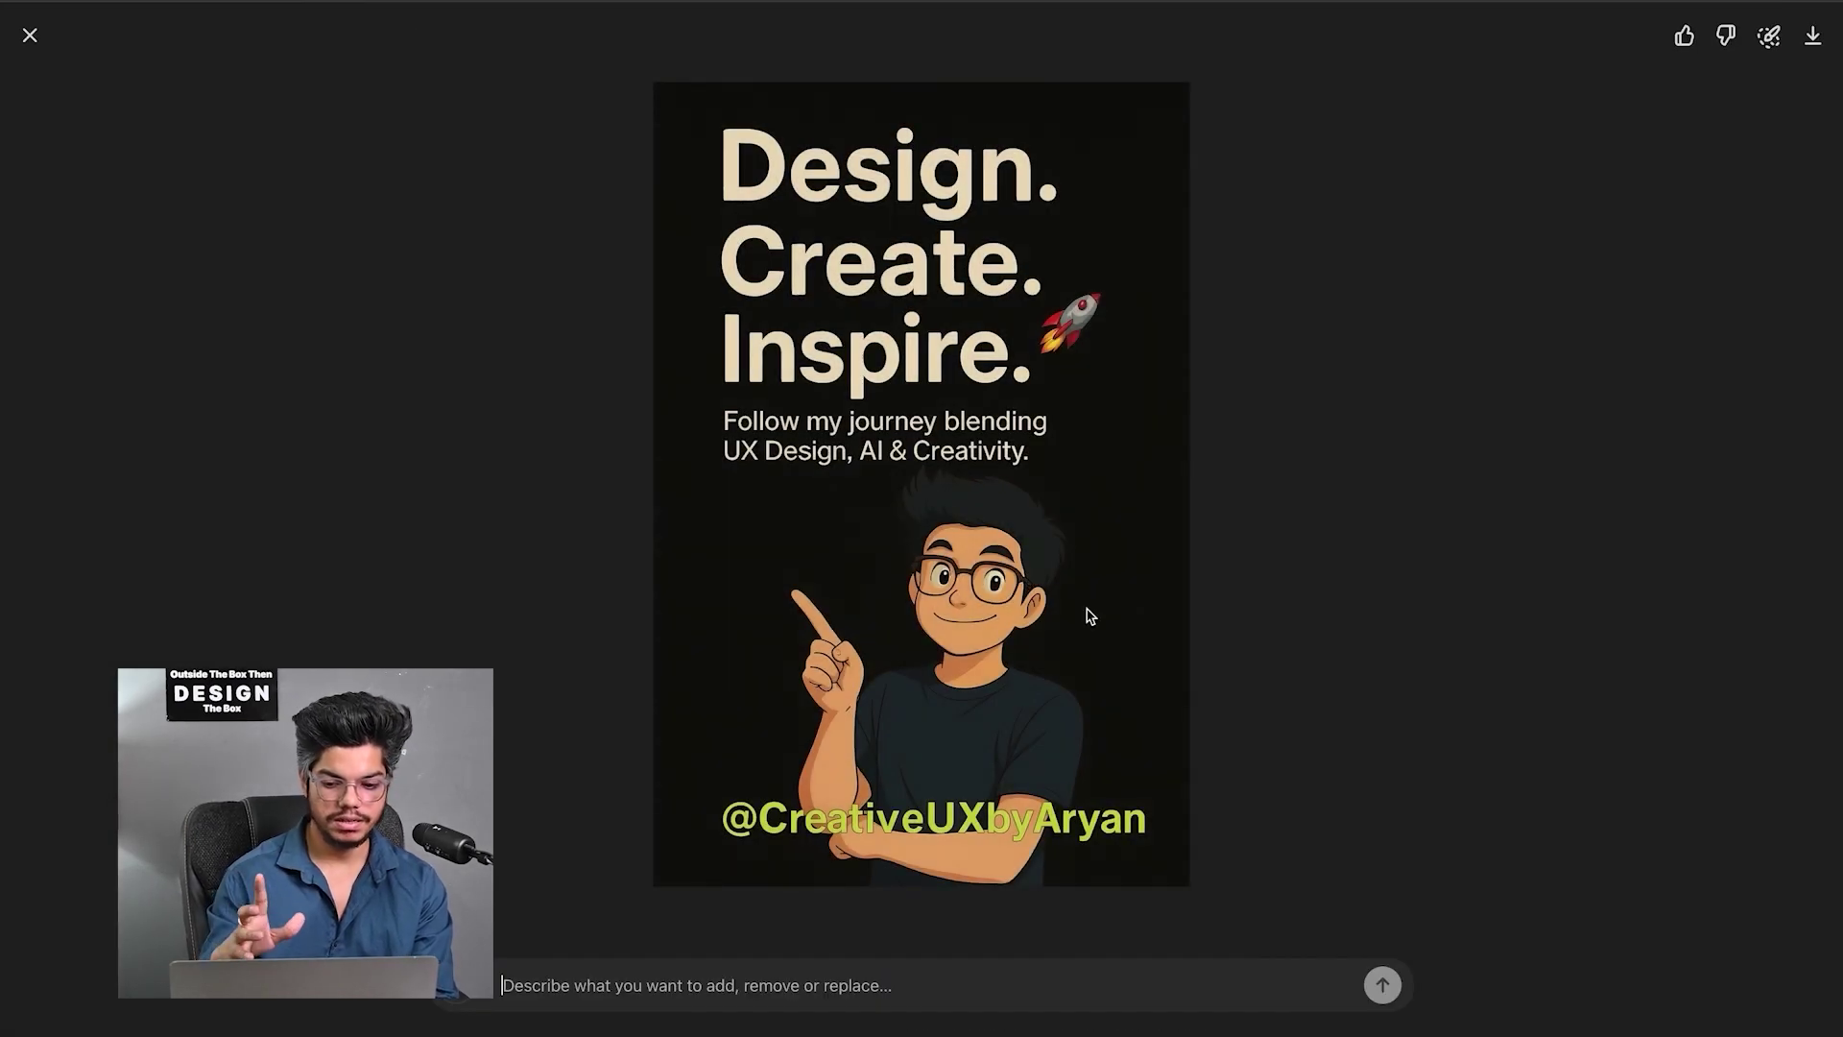